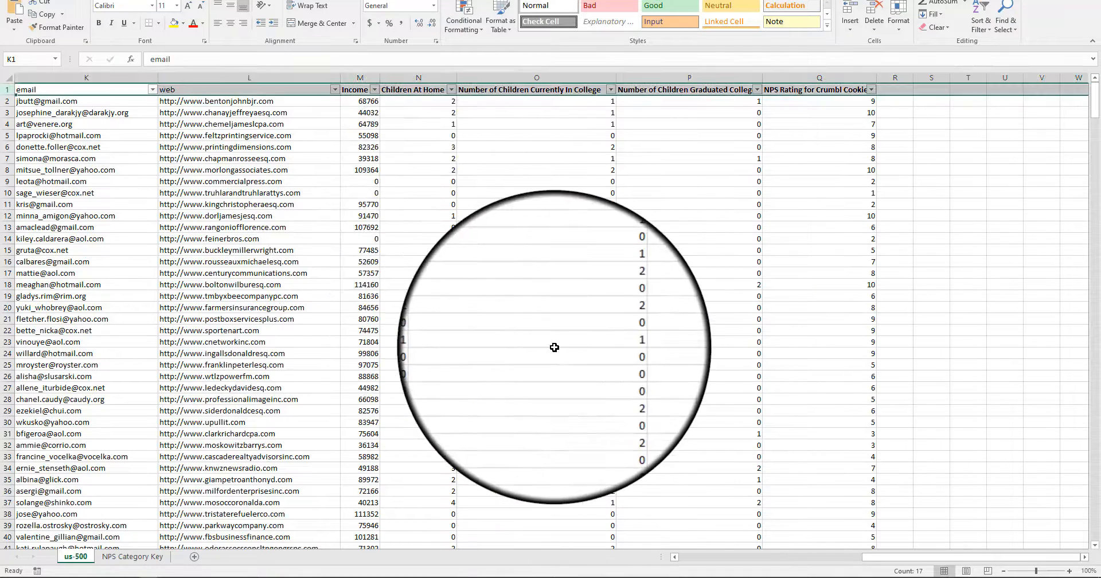
click(819, 77)
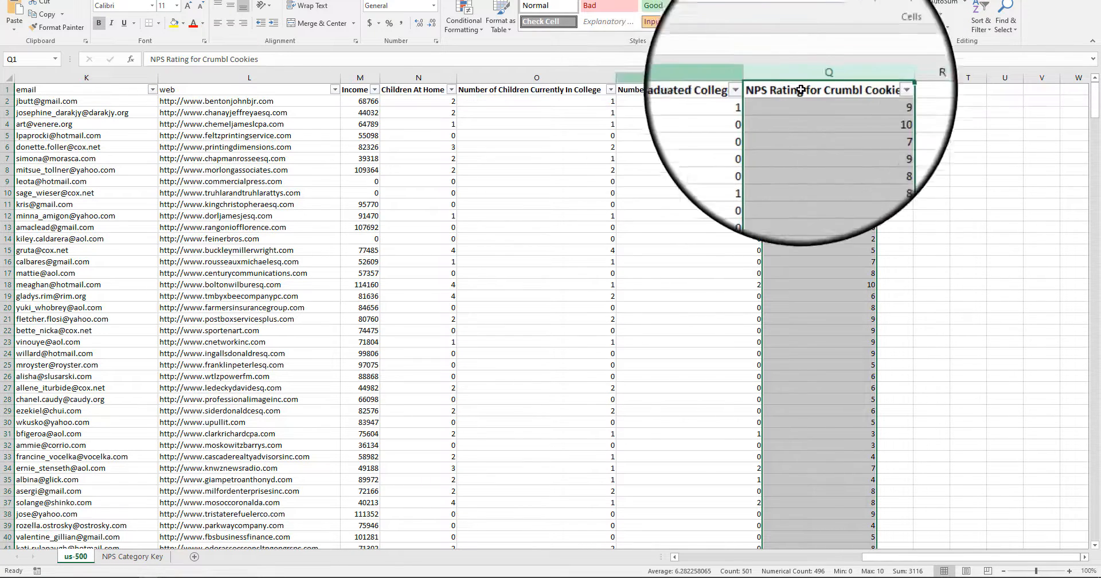
click(940, 180)
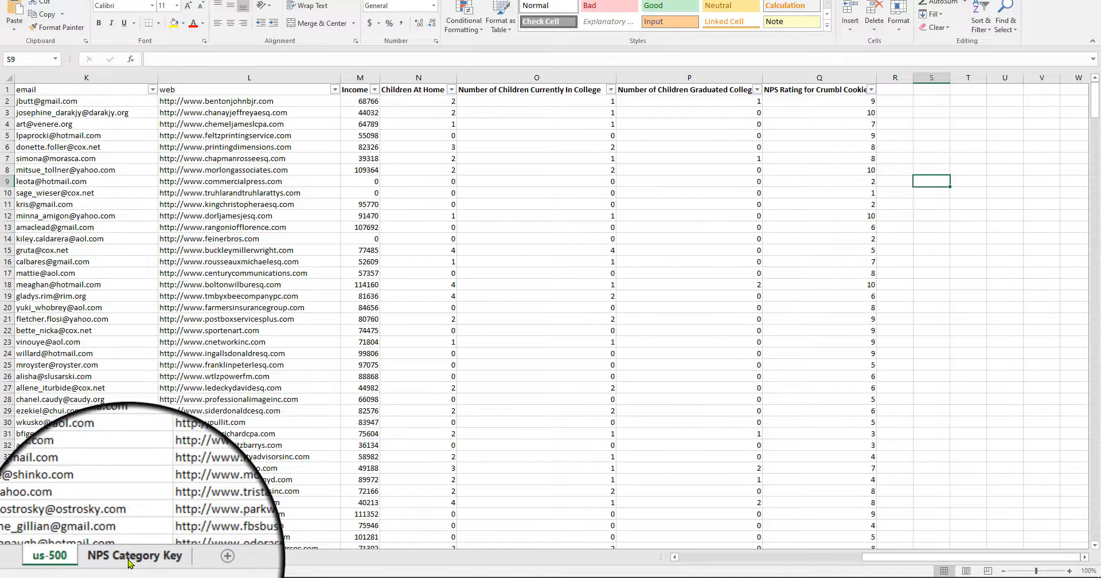
click(128, 561)
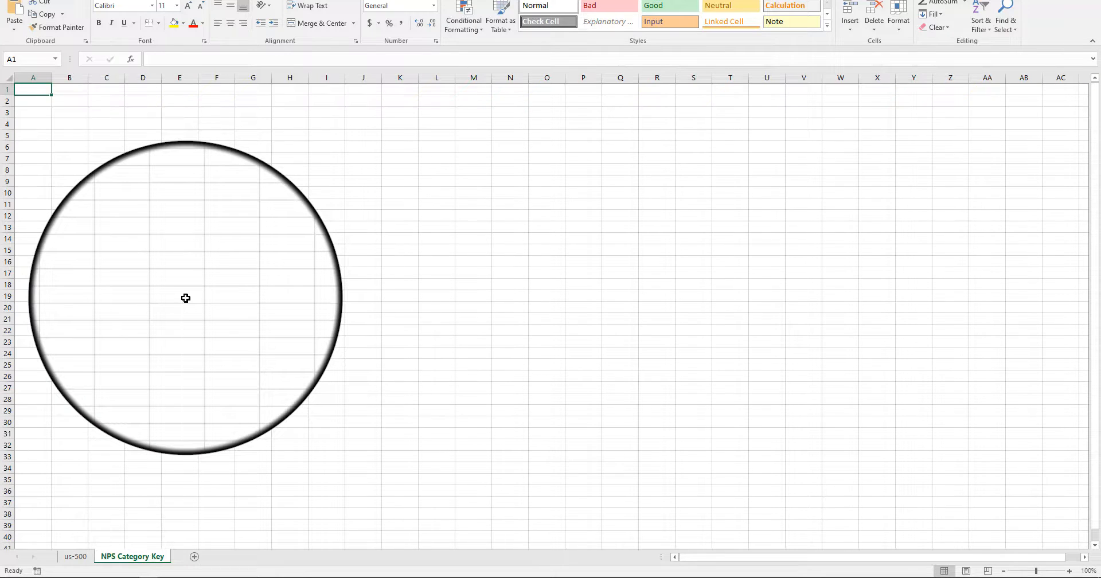
text(Scor)
key(Escape)
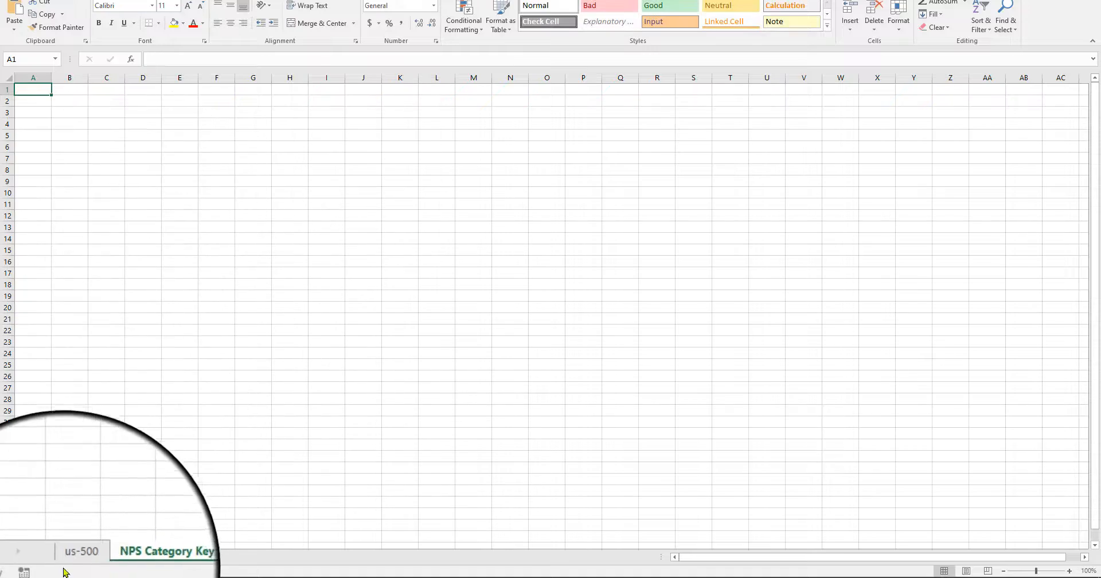
Copy the NPS Rating for Crumbl Cookies header from us-500 into A1 of NPS Category Key and fit column A's width to it.
click(76, 556)
click(819, 90)
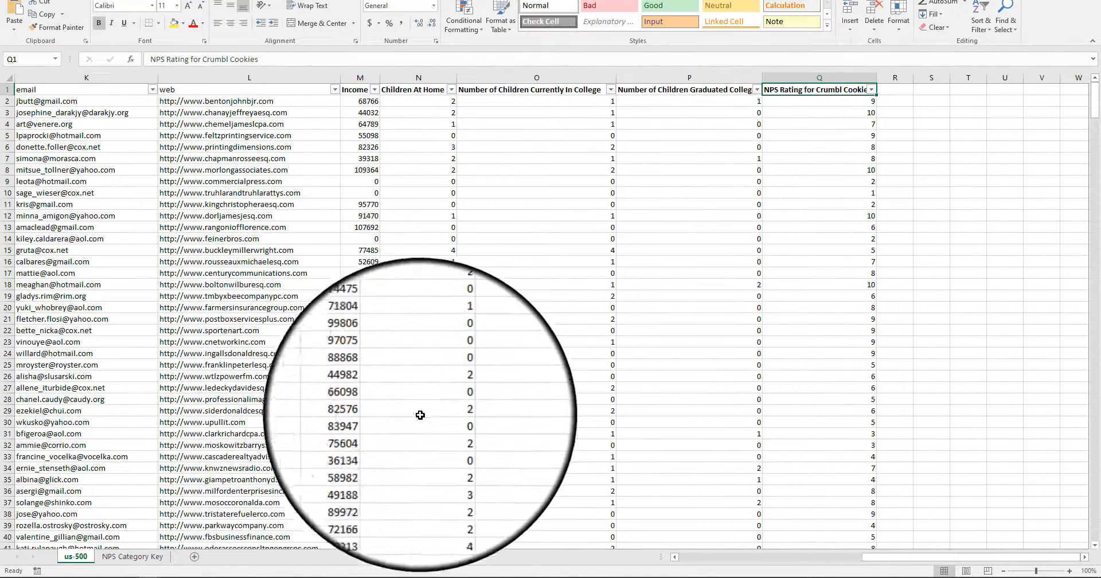
key(ctrl+c)
click(132, 556)
key(ctrl+v)
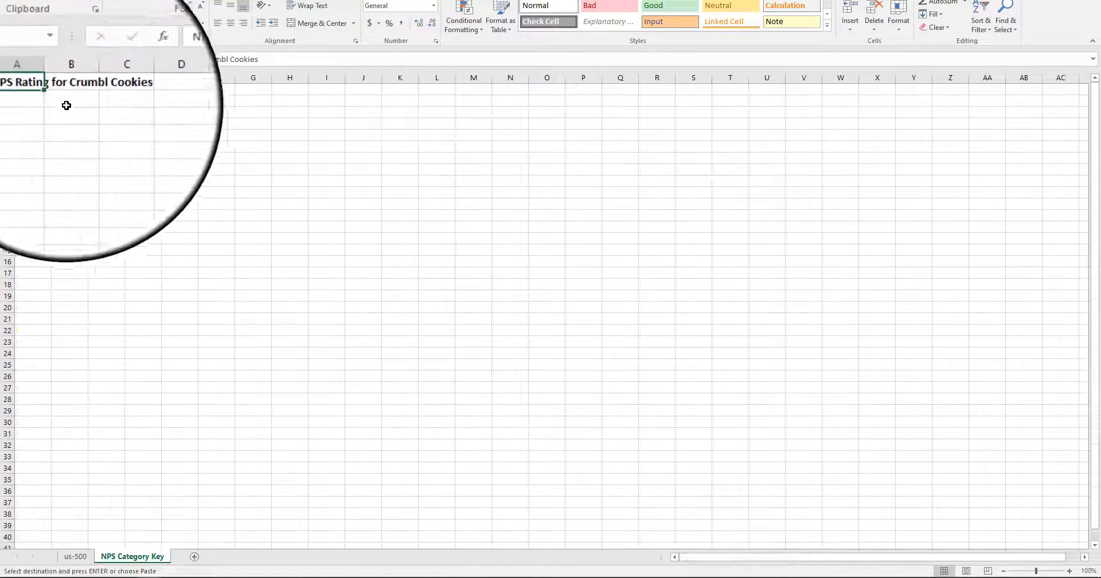
double_click(52, 78)
Enter the ratings 0 through 10 down column A, from A2 to A12.
click(65, 100)
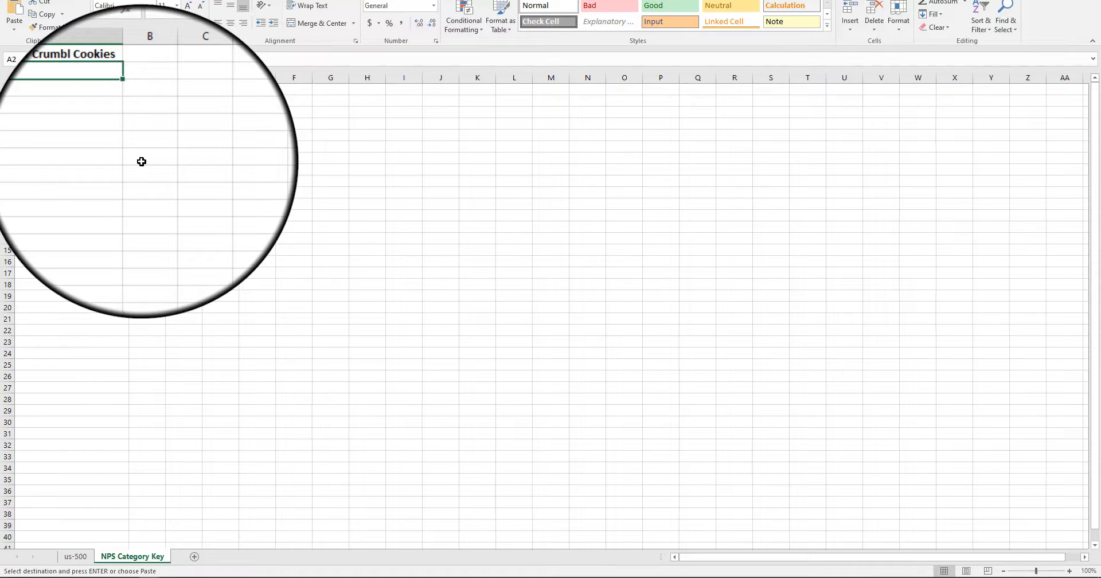
text(0)
key(Return)
text(1 )
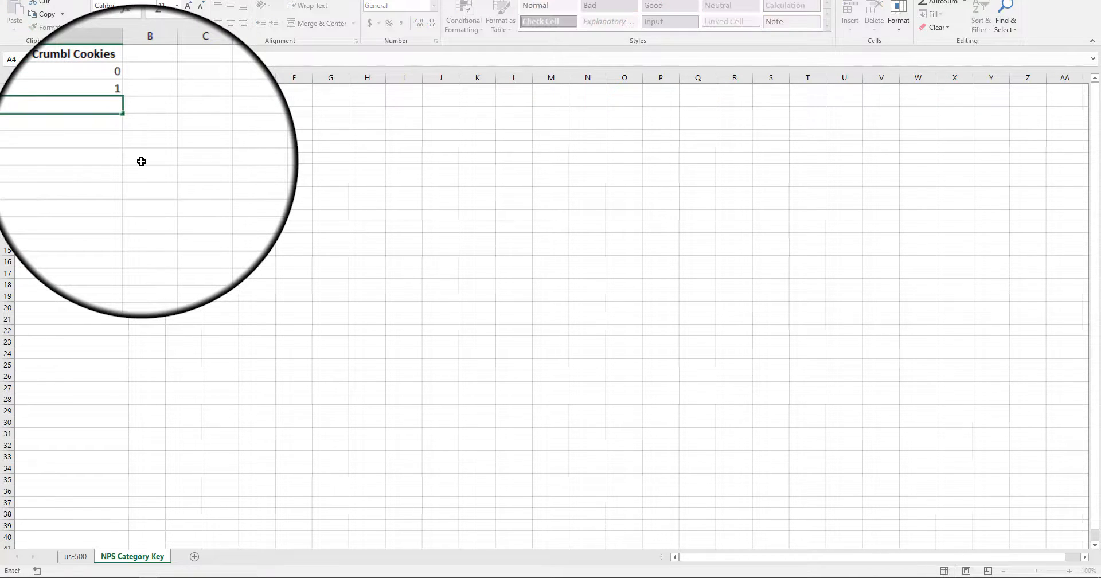
text(2 3 4 5 6 7 )
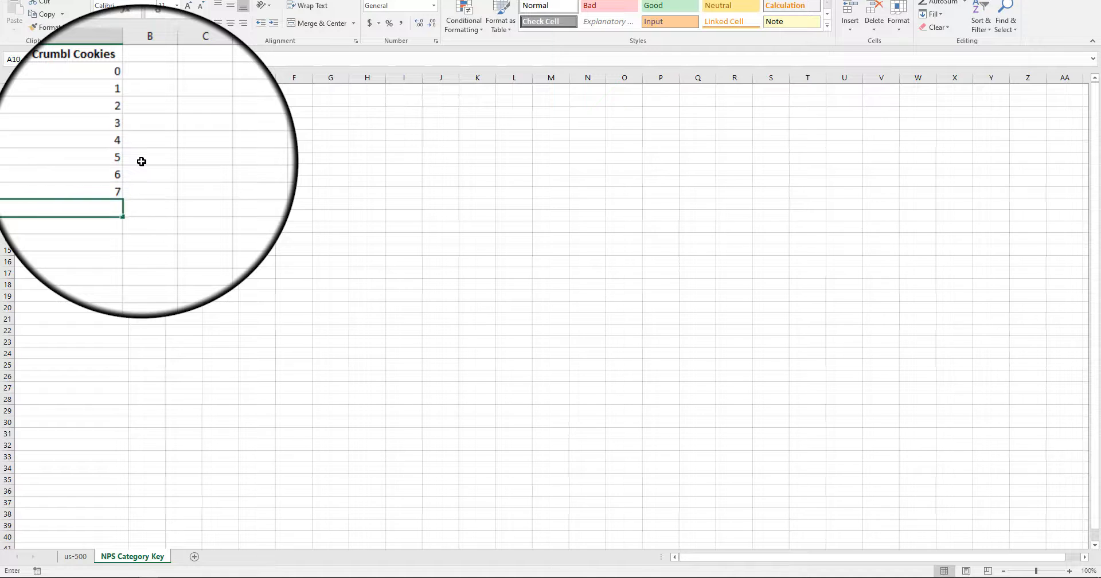
text(8 9 )
text(10)
key(Return)
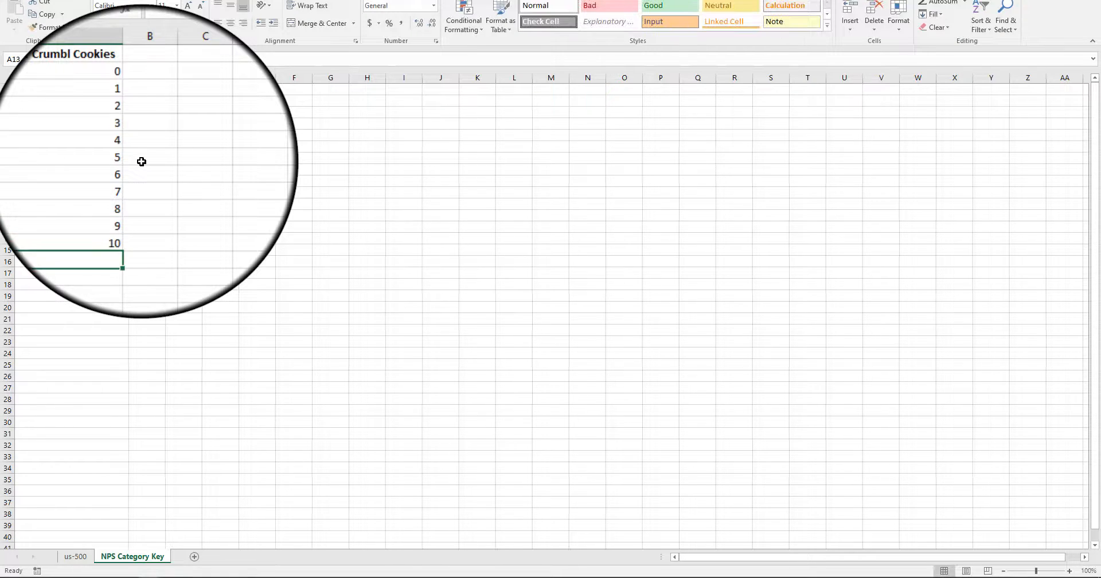
key(Right)
Copy the entire NPS Rating for Crumbl Cookies column from us-500 and paste it over column A of NPS Category Key.
click(75, 556)
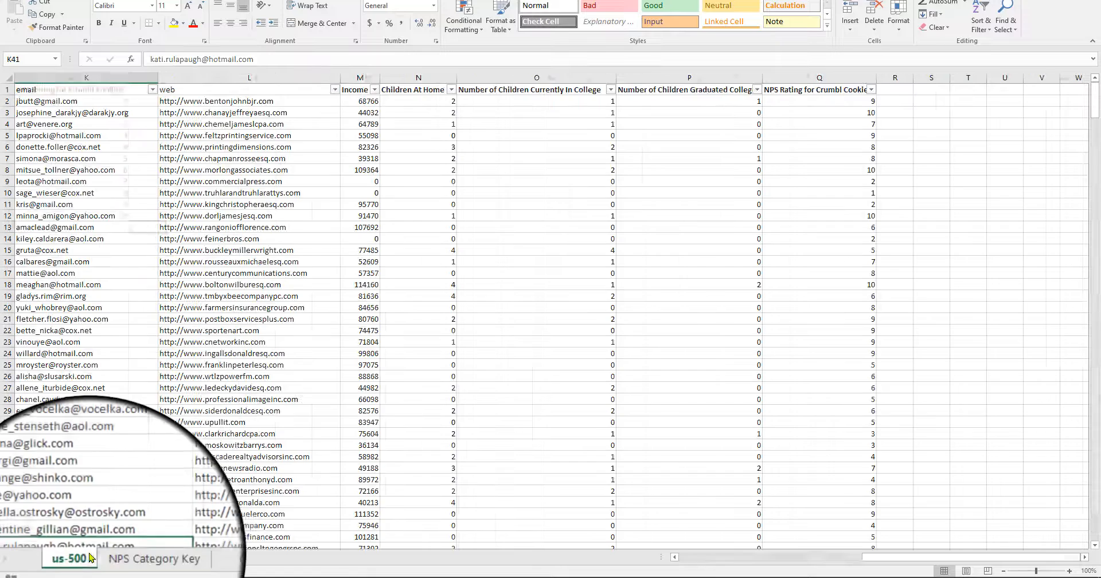
click(805, 76)
key(ctrl+c)
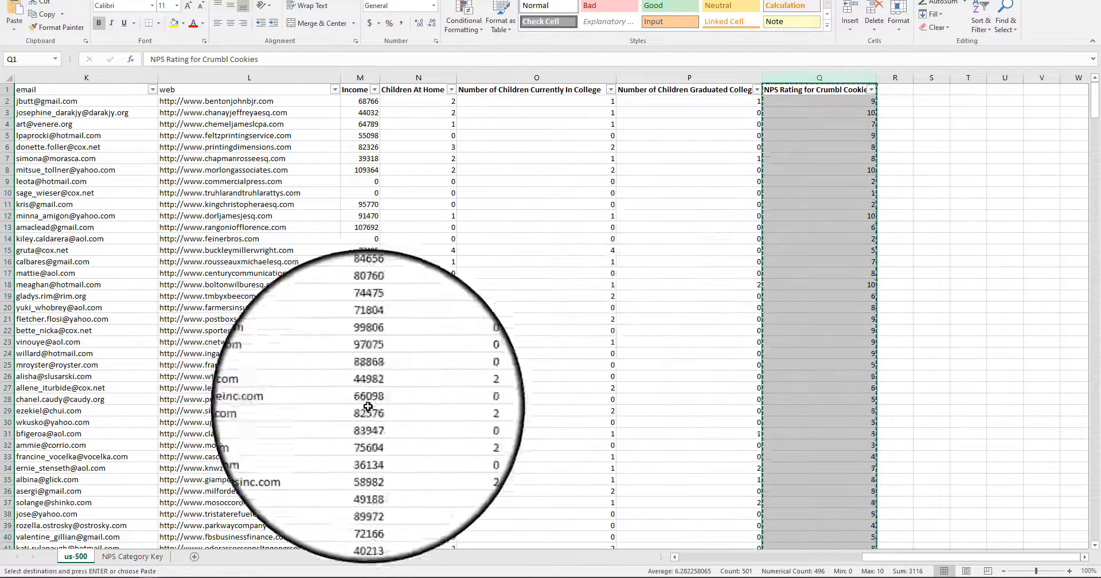
click(140, 555)
click(73, 76)
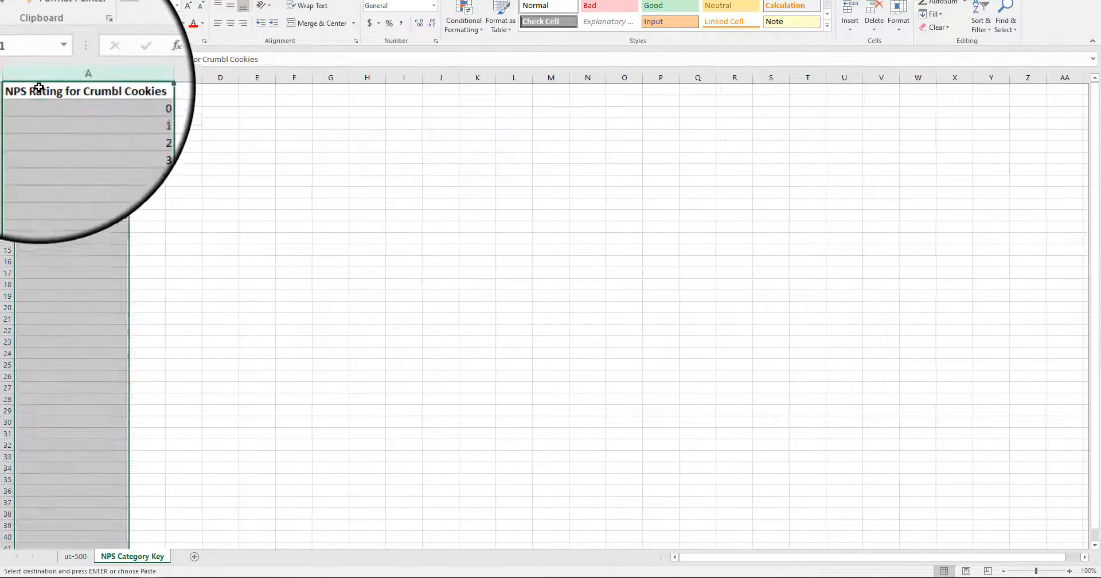
key(ctrl+v)
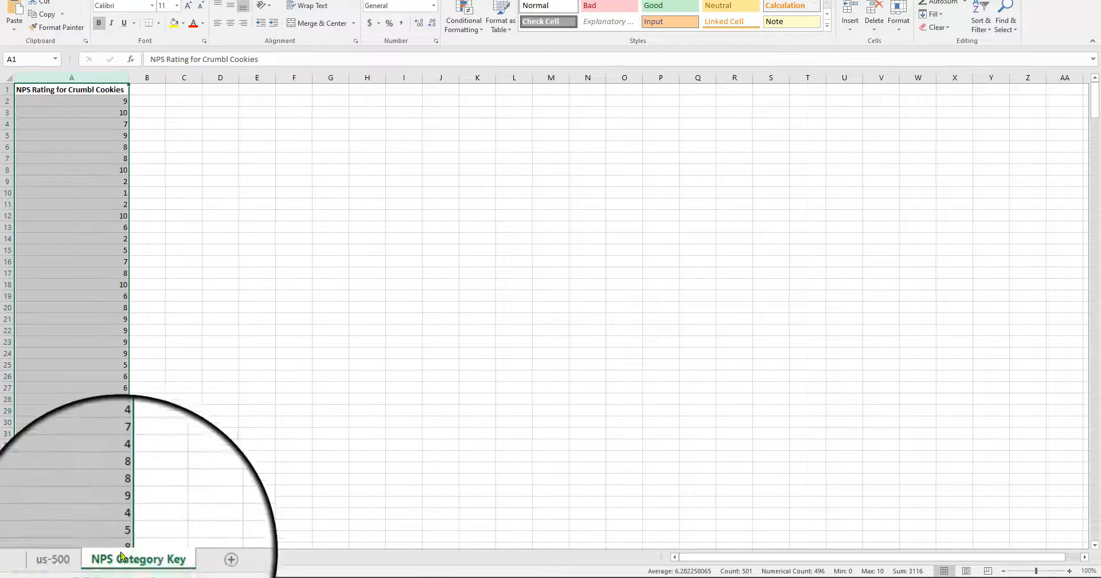
Remove the duplicate values from the NPS Rating for Crumbl Cookies column and clear the NA entry in A13.
click(207, 0)
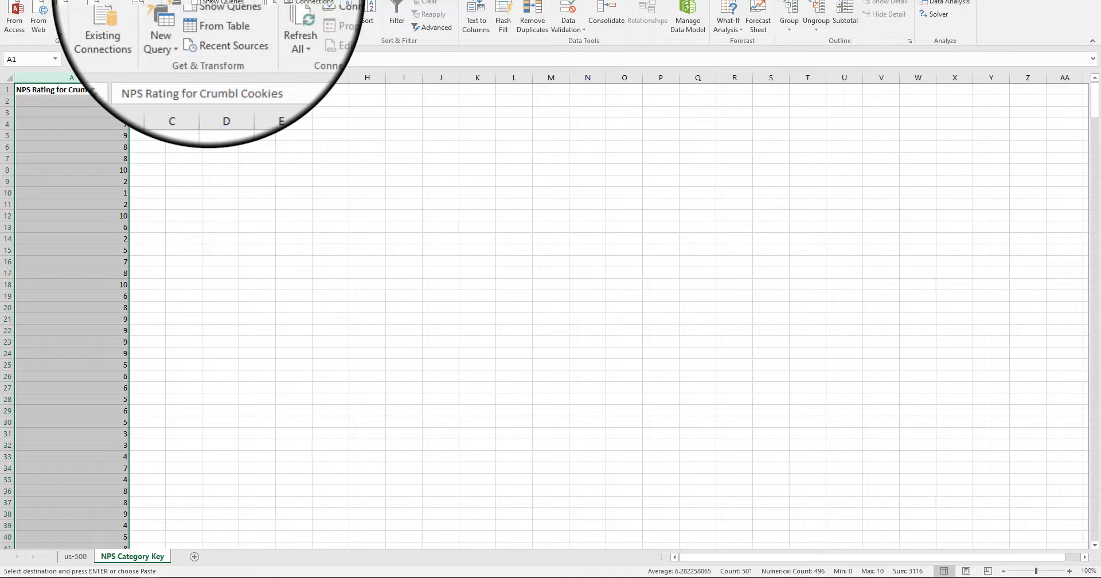
click(532, 17)
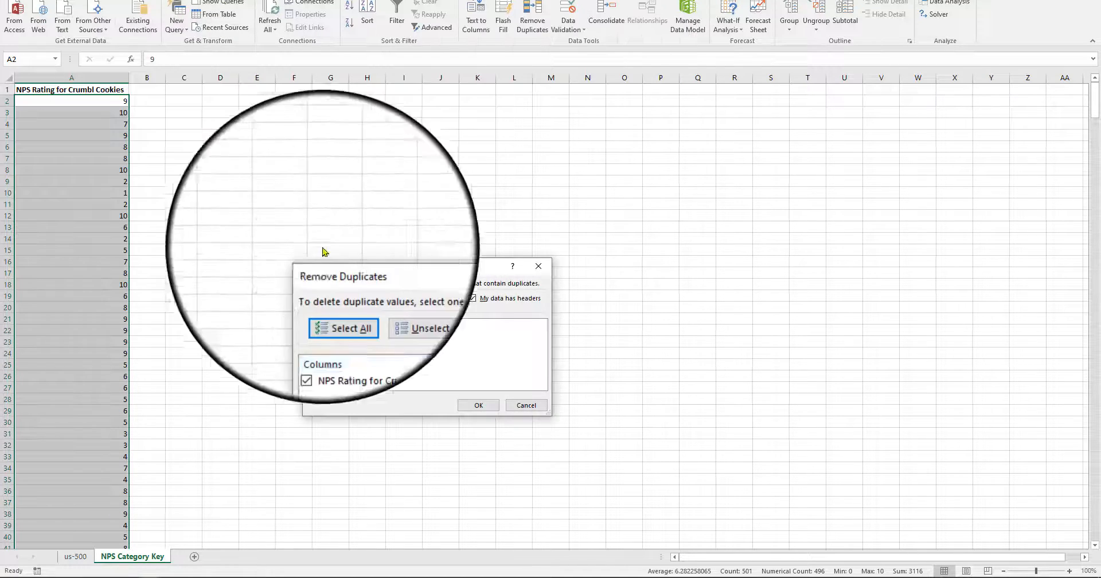
click(479, 405)
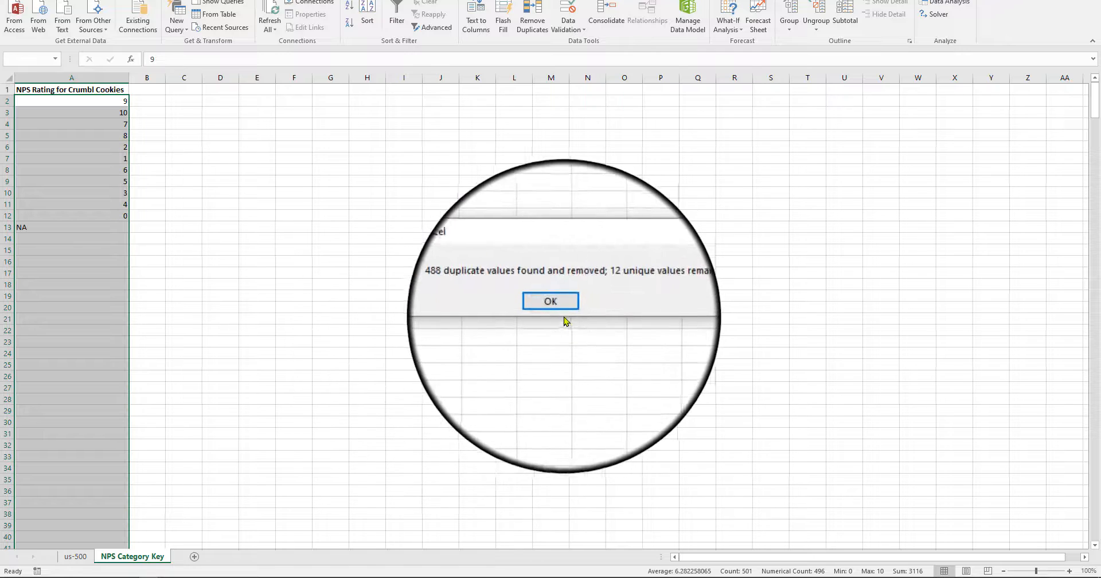
click(562, 306)
click(92, 228)
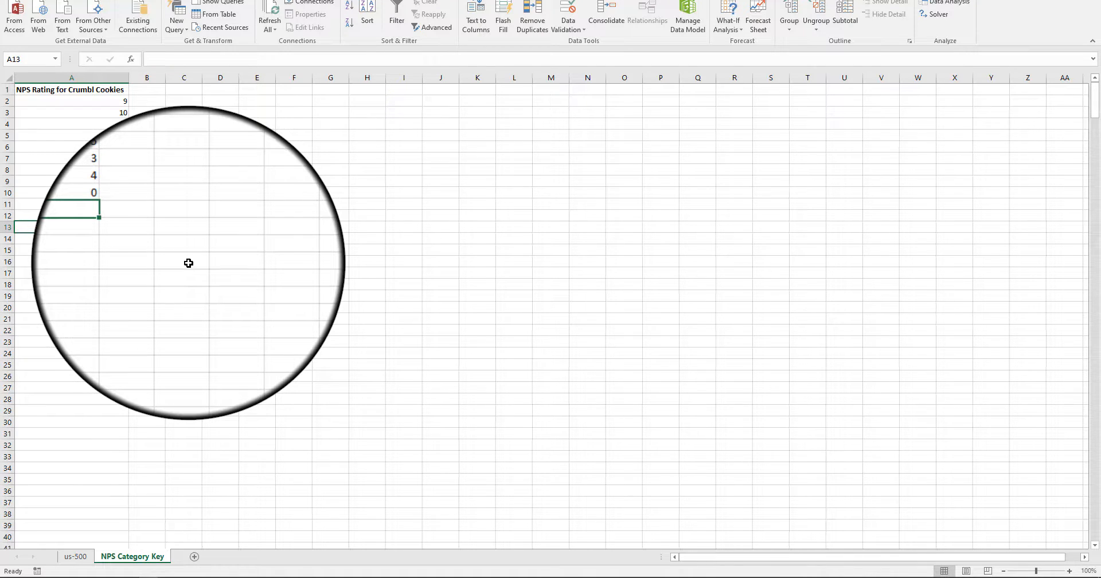
click(211, 294)
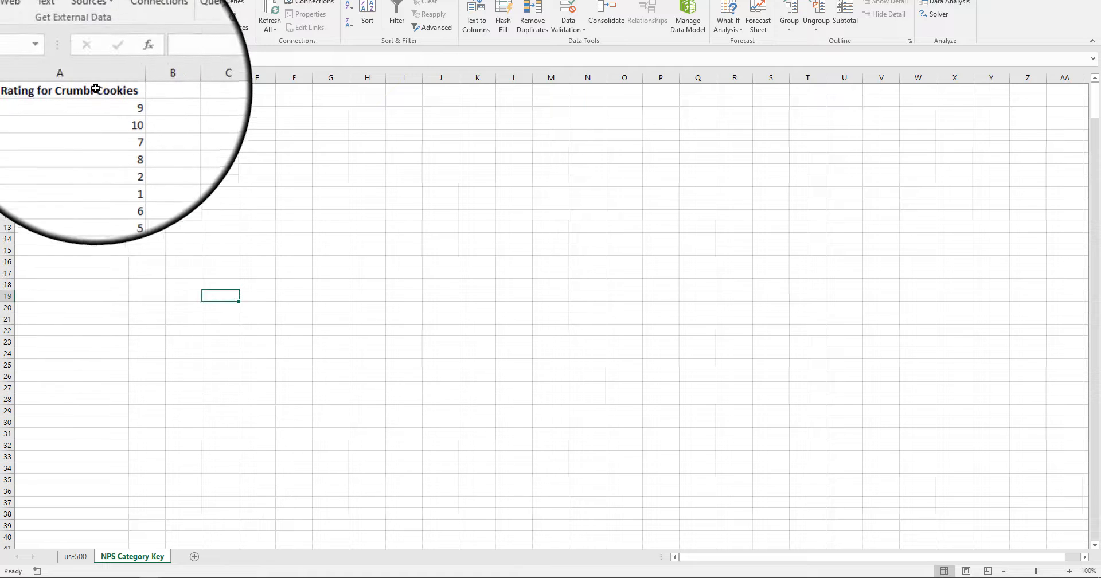
Add the bold header NPS Rating Category in B1.
click(147, 90)
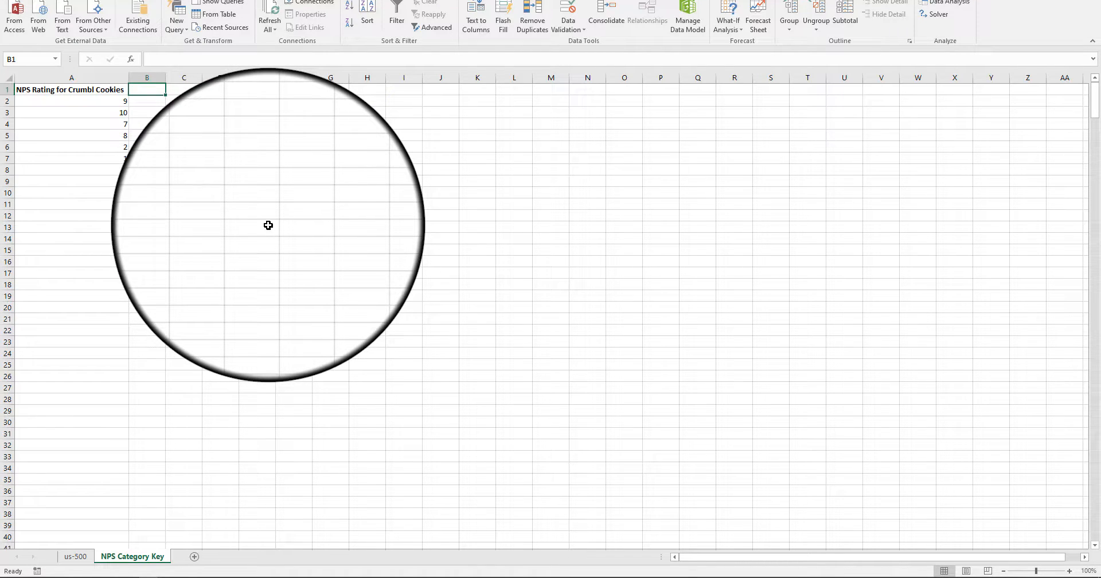
text(NPS R)
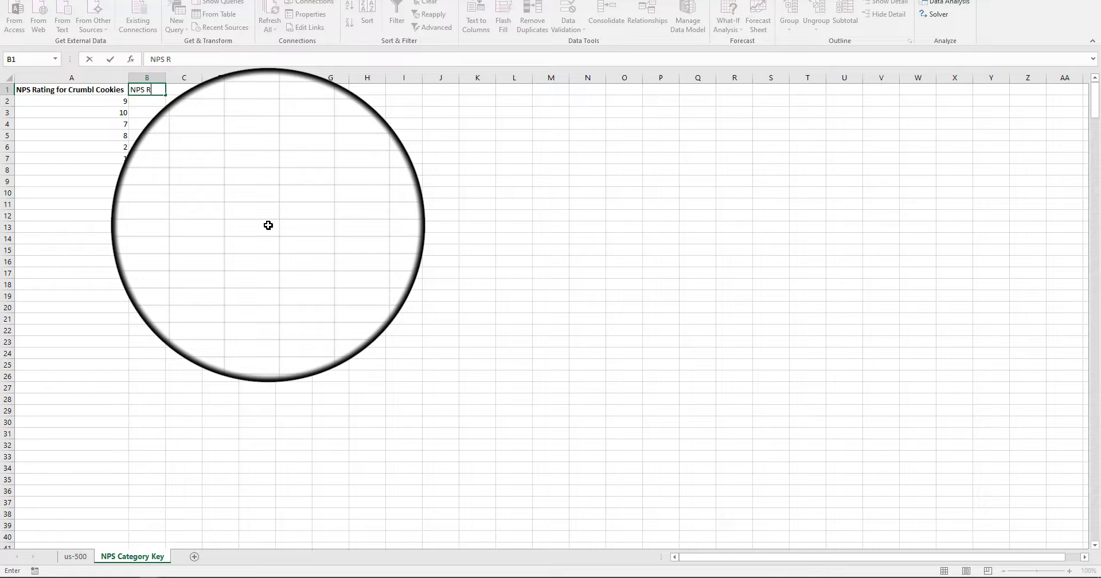
text(ating Category)
key(Return)
key(Up)
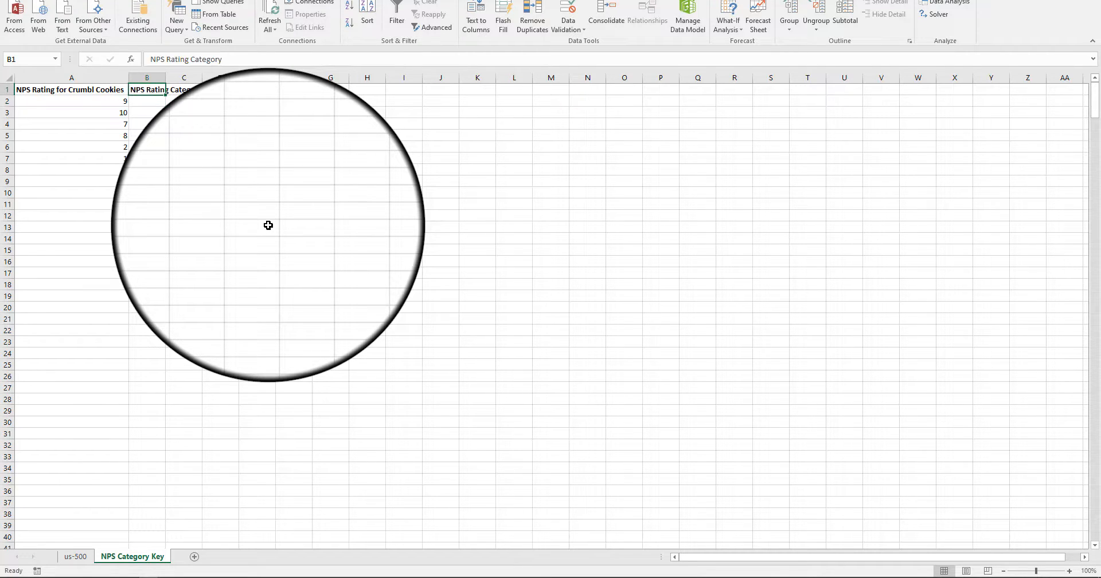
click(329, 227)
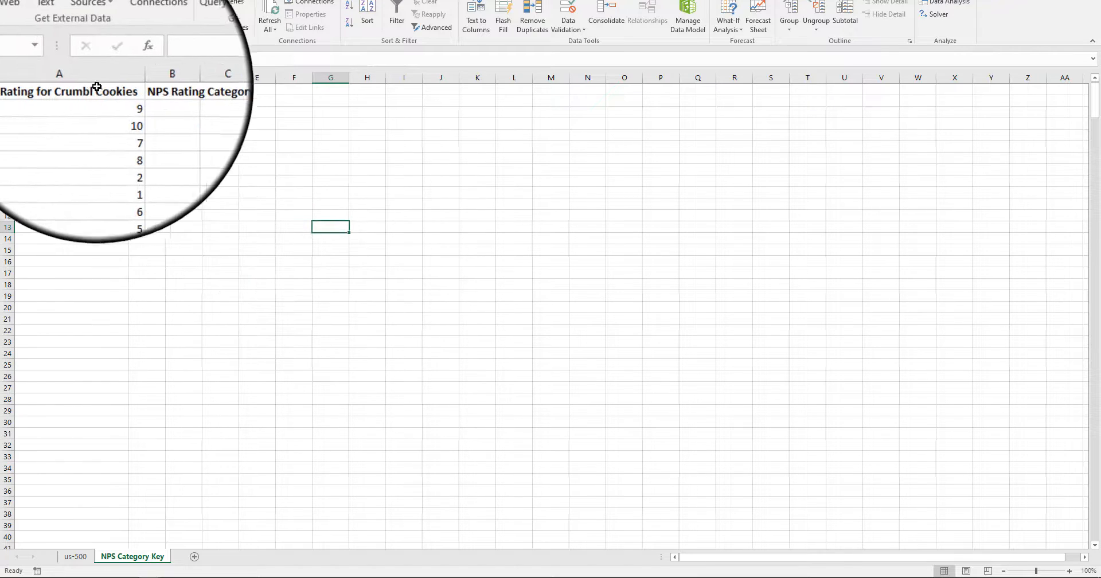
drag(84, 76, 147, 77)
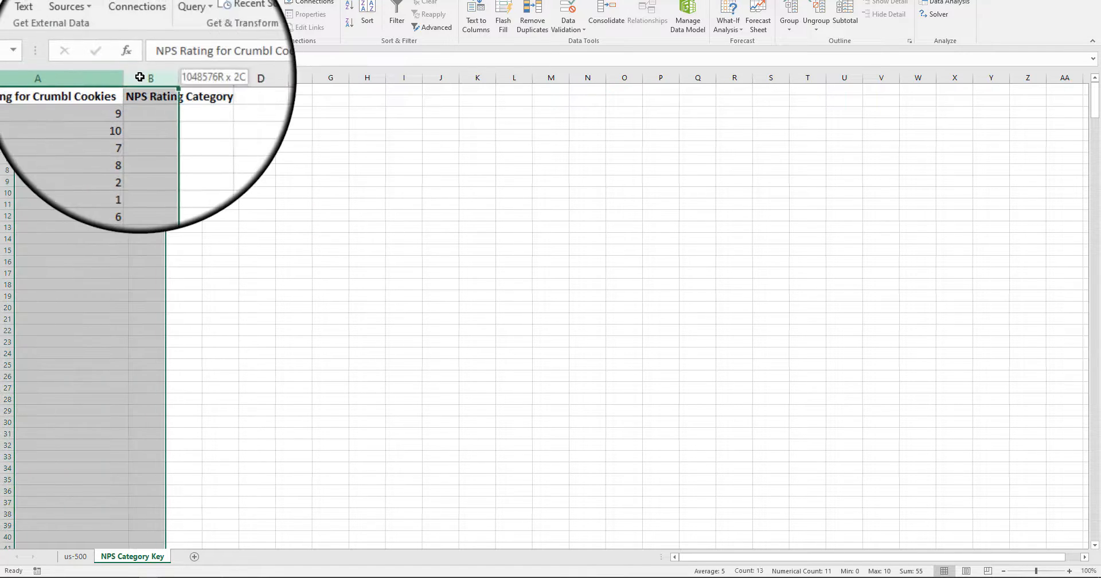
click(75, 556)
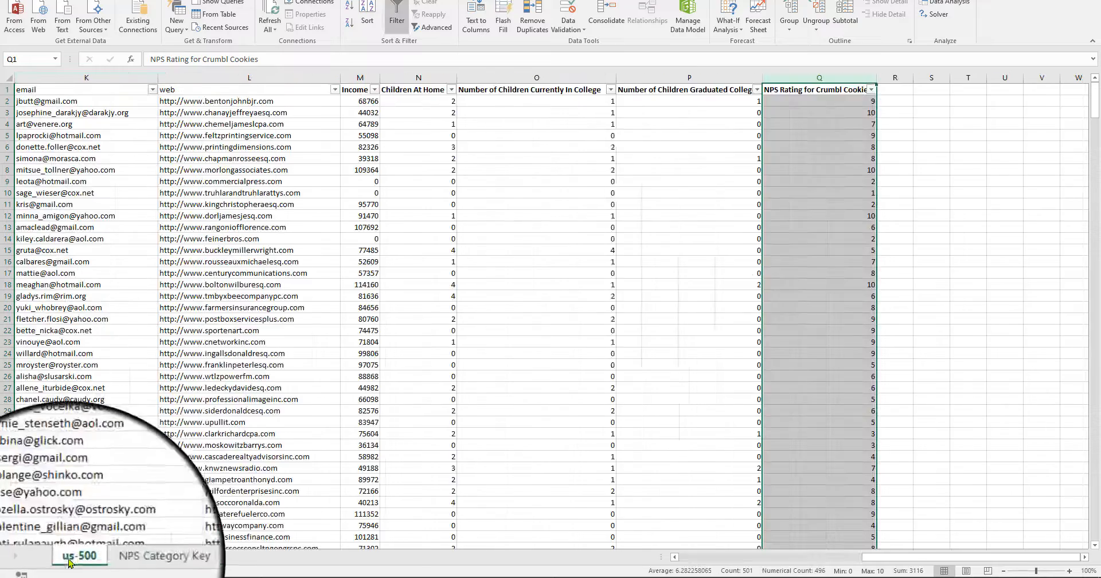
click(835, 102)
click(799, 112)
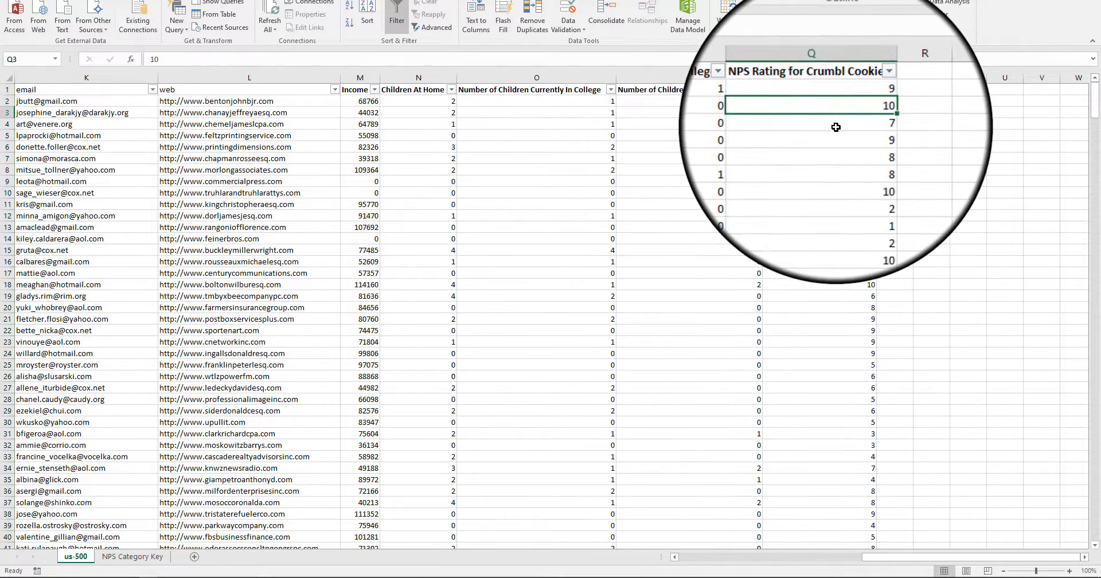
click(127, 556)
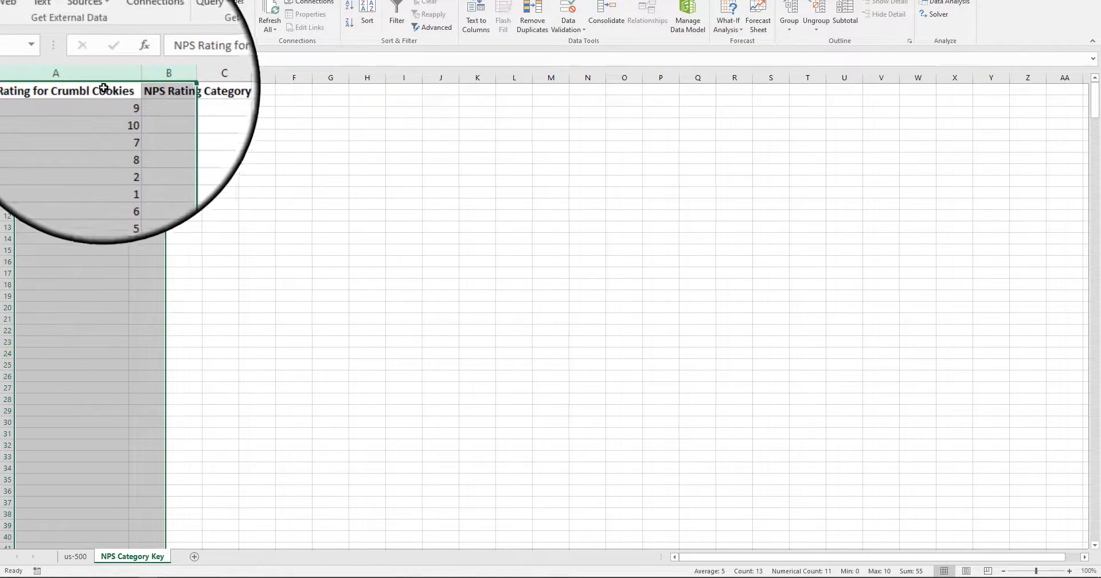
Sort columns A and B by NPS Rating for Crumbl Cookies from smallest to largest, and fit column B's width to its header.
drag(98, 77, 140, 81)
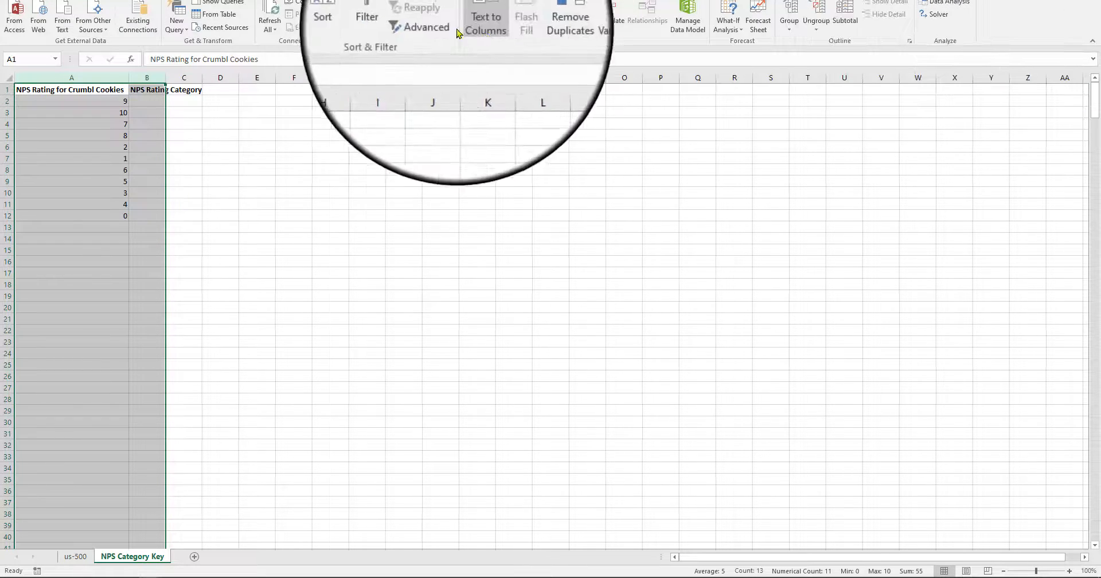
click(366, 18)
click(362, 317)
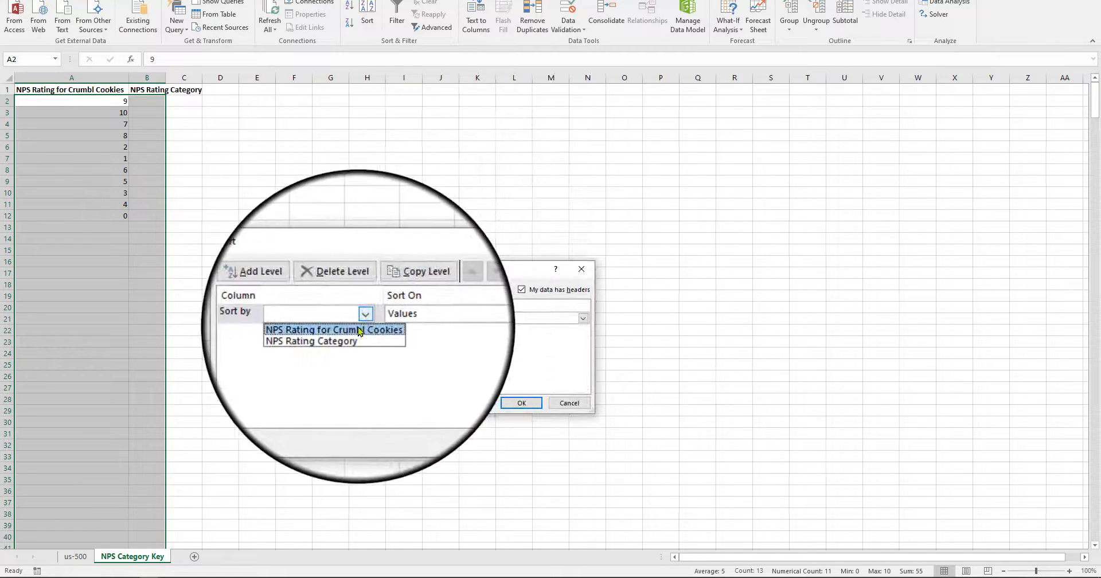
click(333, 326)
click(521, 405)
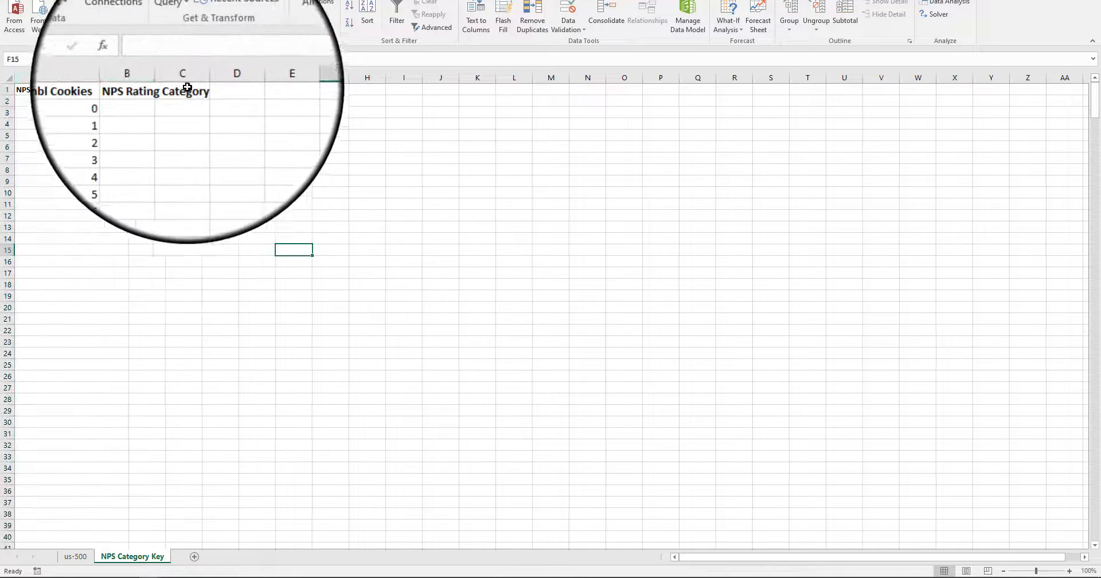
click(172, 79)
double_click(166, 79)
Enter the category beginning with D for rating 0 in B2 and copy it down through B8 for ratings 1 to 6.
click(176, 103)
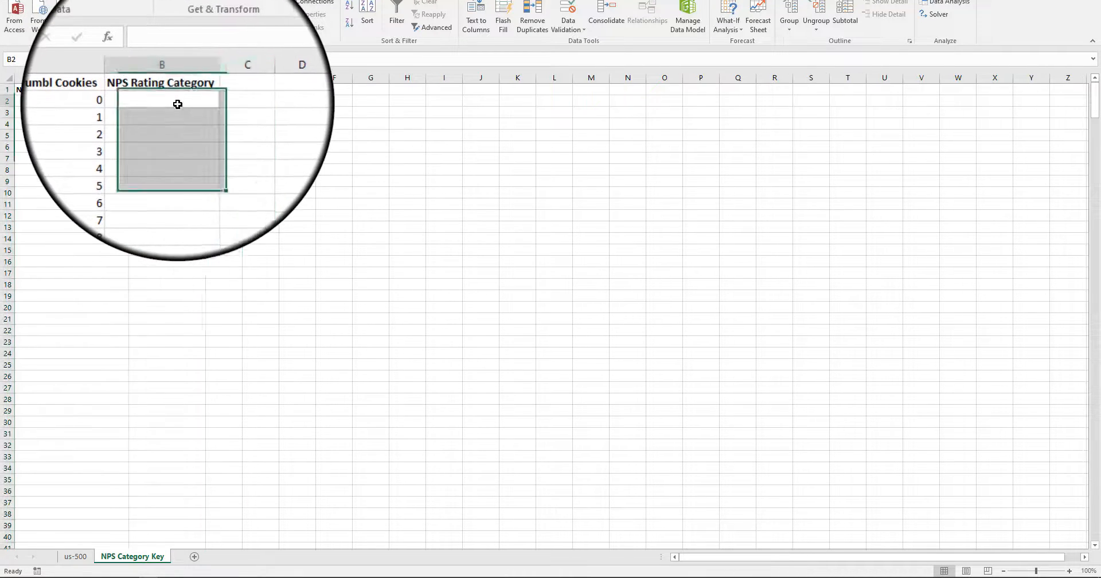
text(D)
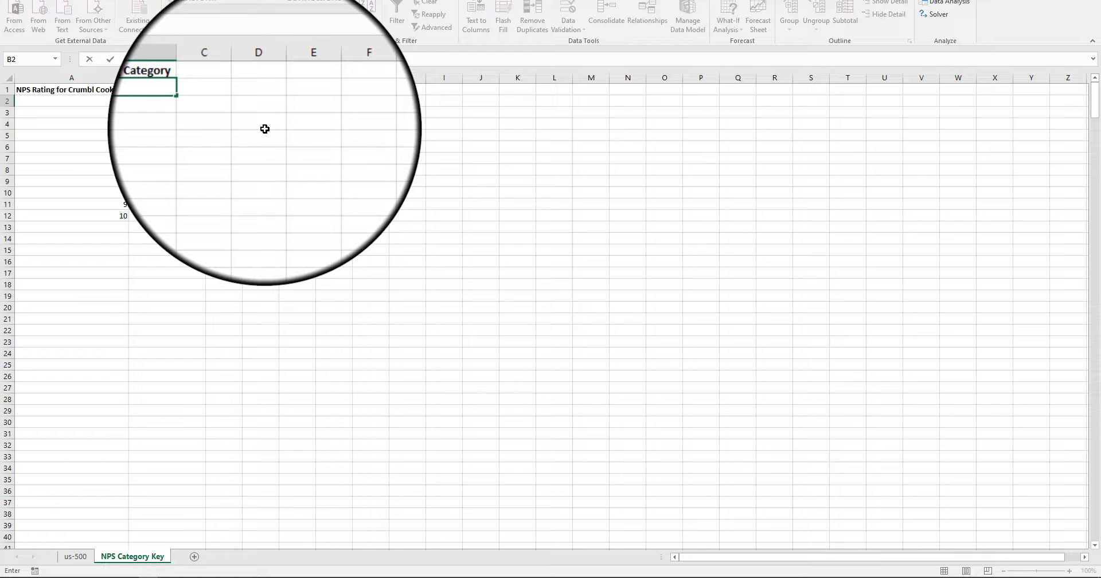
key(Return)
key(Up)
key(ctrl+c)
key(Down)
key(ctrl+v)
key(Down)
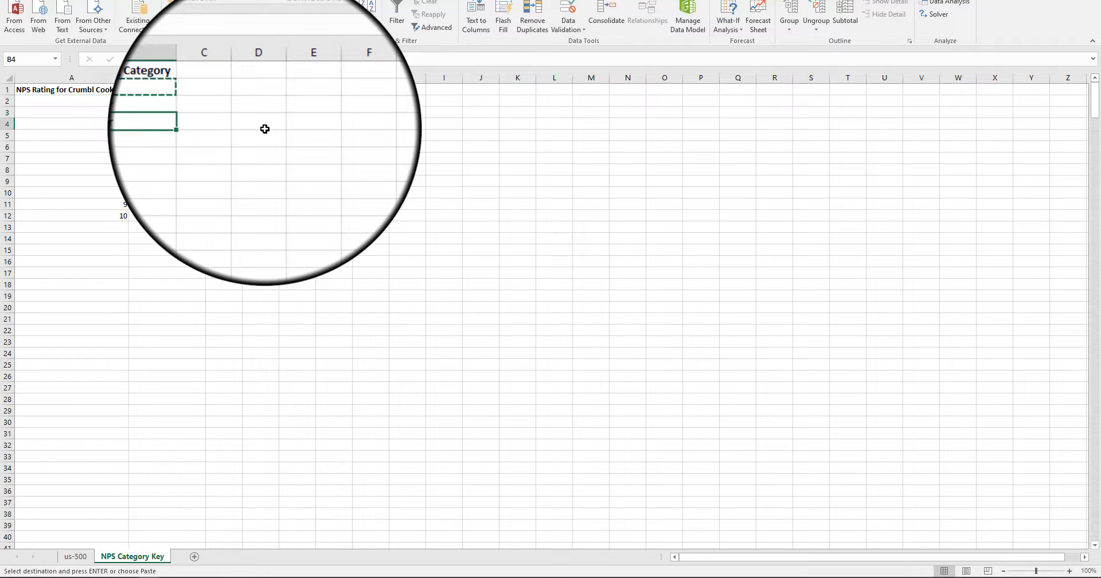
key(ctrl+v)
key(Down)
key(ctrl+v)
key(Down)
key(ctrl+v)
key(Down)
key(ctrl+v)
key(Down)
key(ctrl+v)
key(Down)
Enter Passive as the category for ratings 7 and 8 in B9 and B10.
text(Passive)
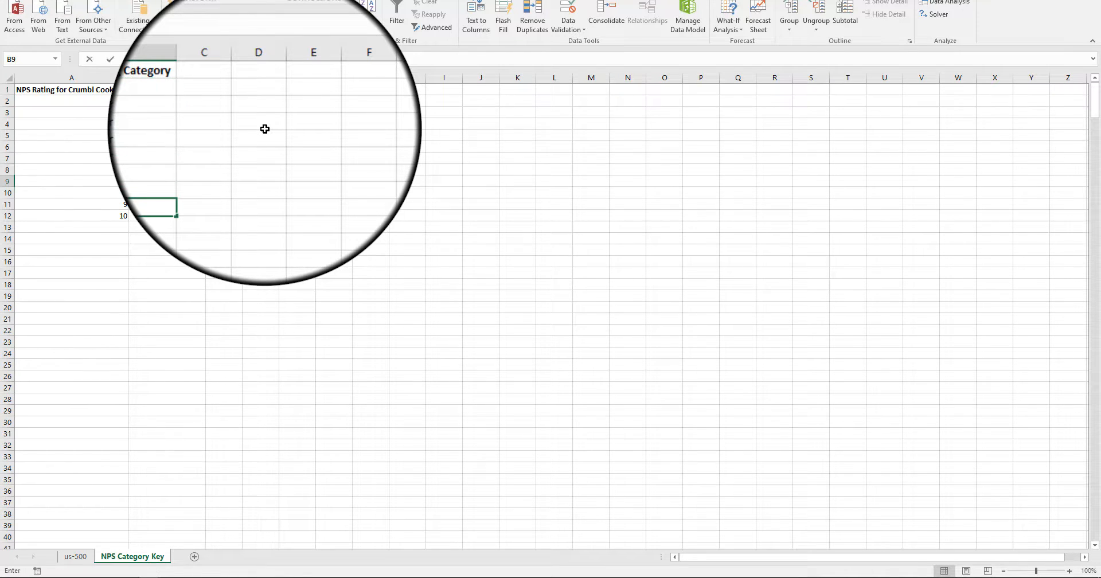
key(Return)
text(P)
key(Return)
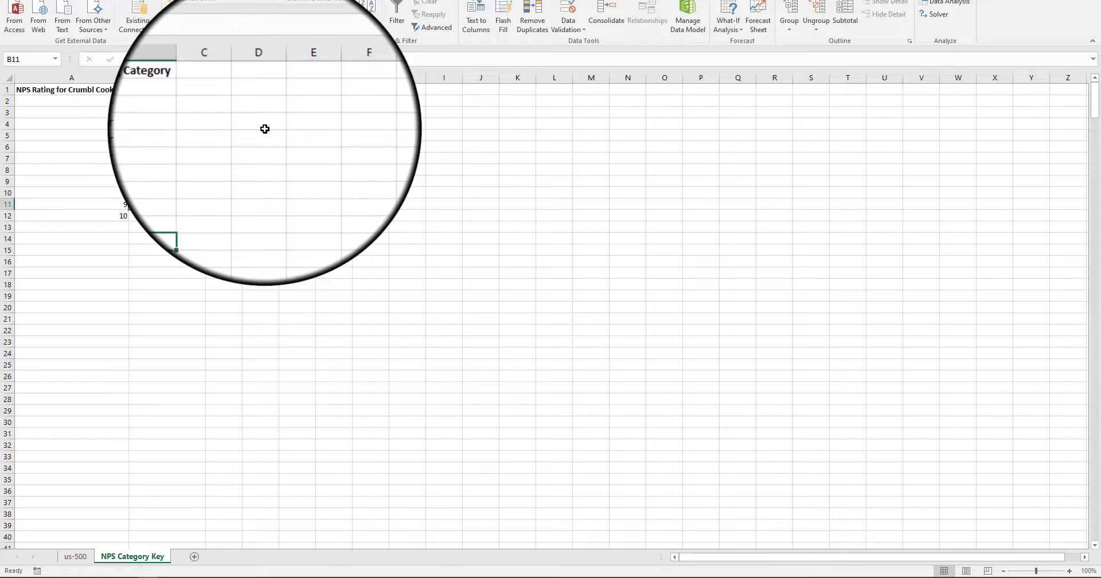
Enter Promoter as the category for ratings 9 and 10 in B11 and B12.
text(Pro)
key(Return)
key(Up)
key(ctrl+c)
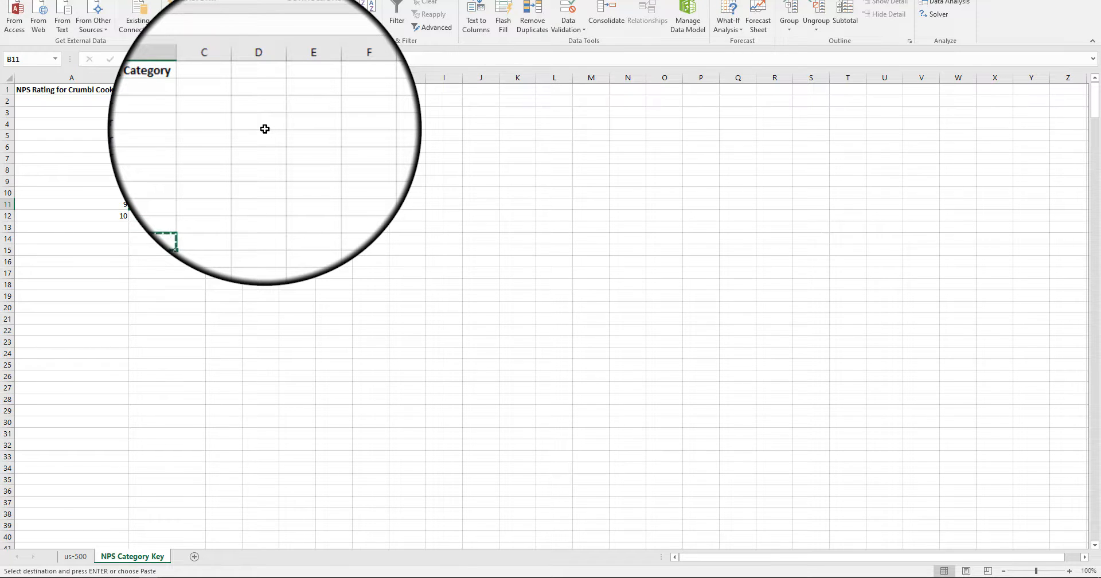
key(Down)
key(ctrl+v)
key(Down)
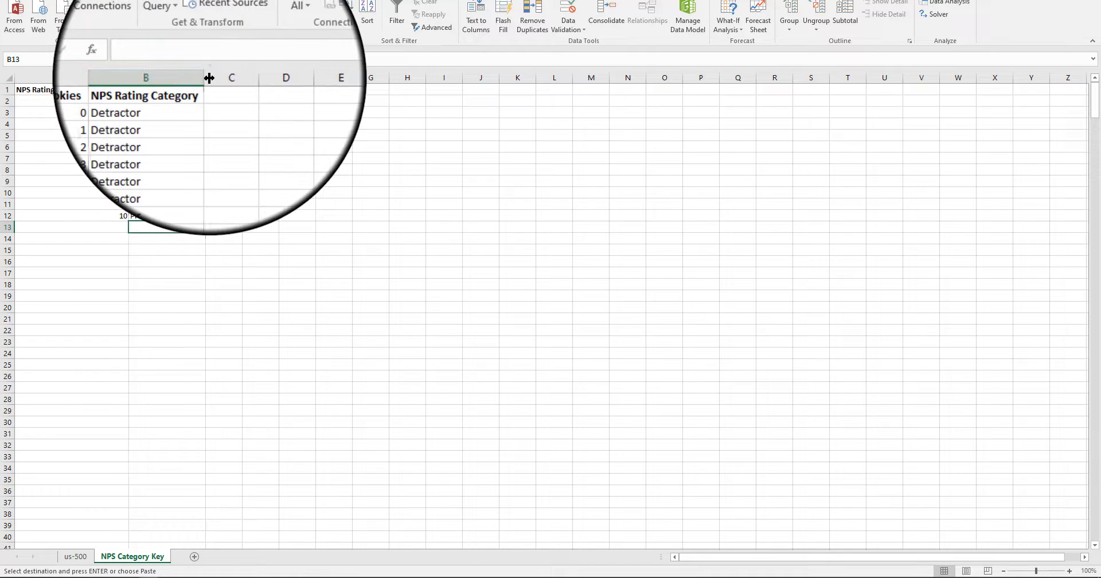
Replace the text categories in B2:B12 with codes: 1 for ratings 0 to 6, 2 for 7 and 8, and 3 for 9 and 10.
click(201, 135)
drag(147, 101, 147, 215)
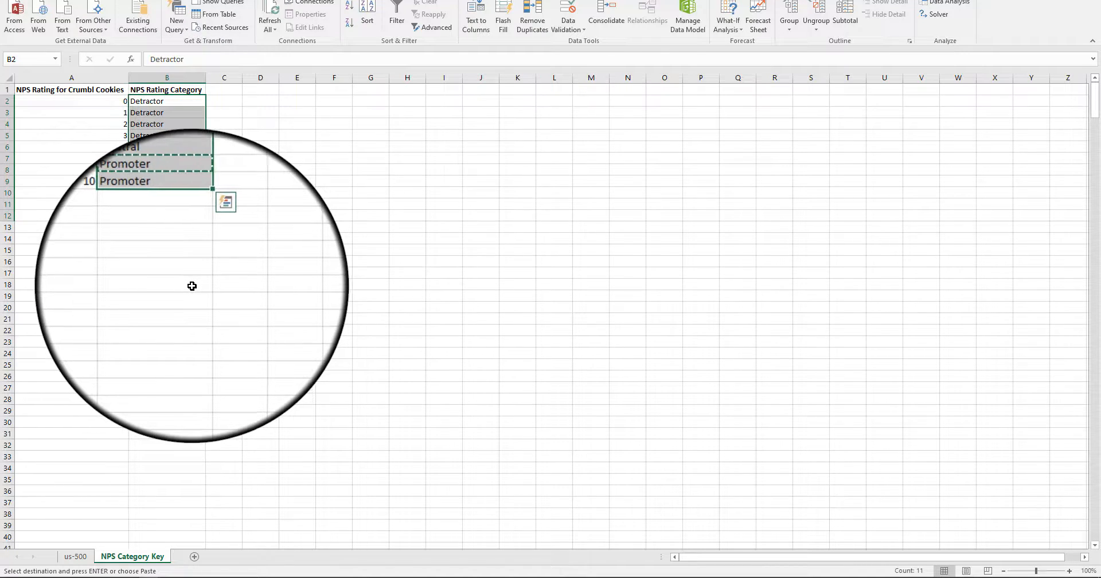
key(Delete)
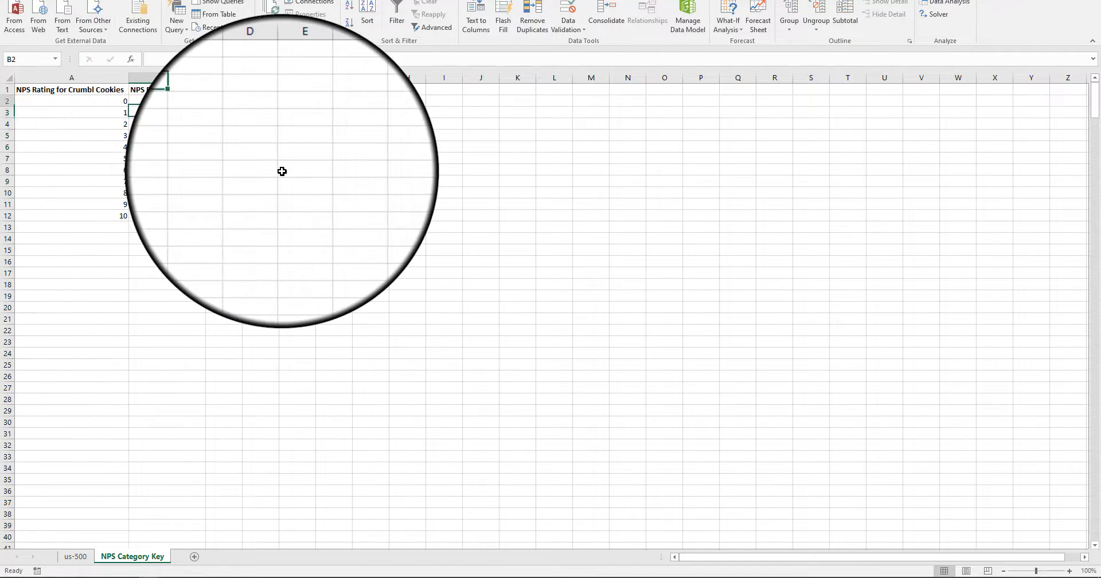
text(1 1 1 1 1 1 1)
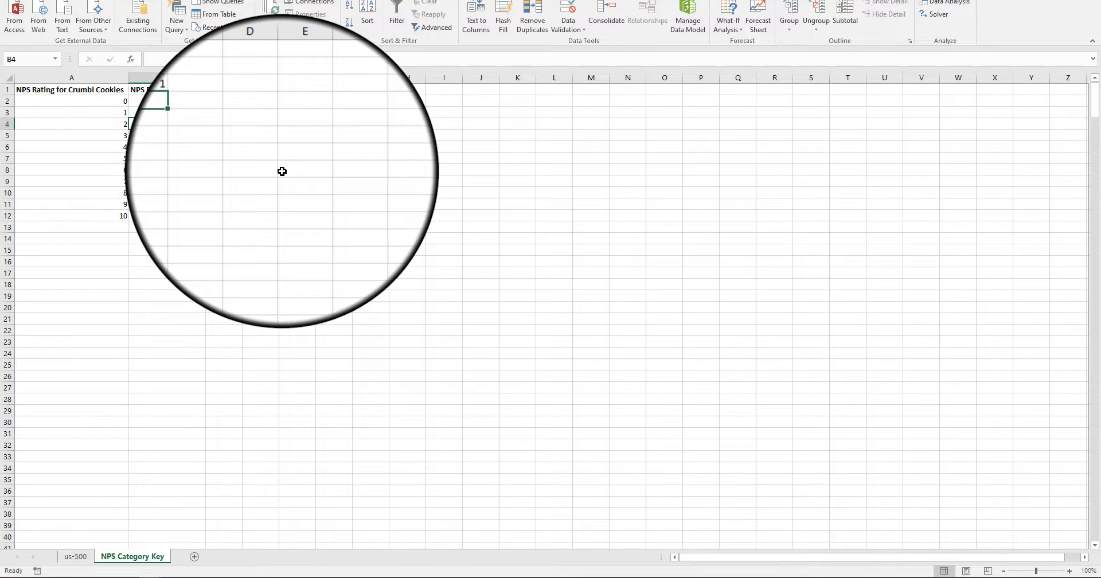
key(Return)
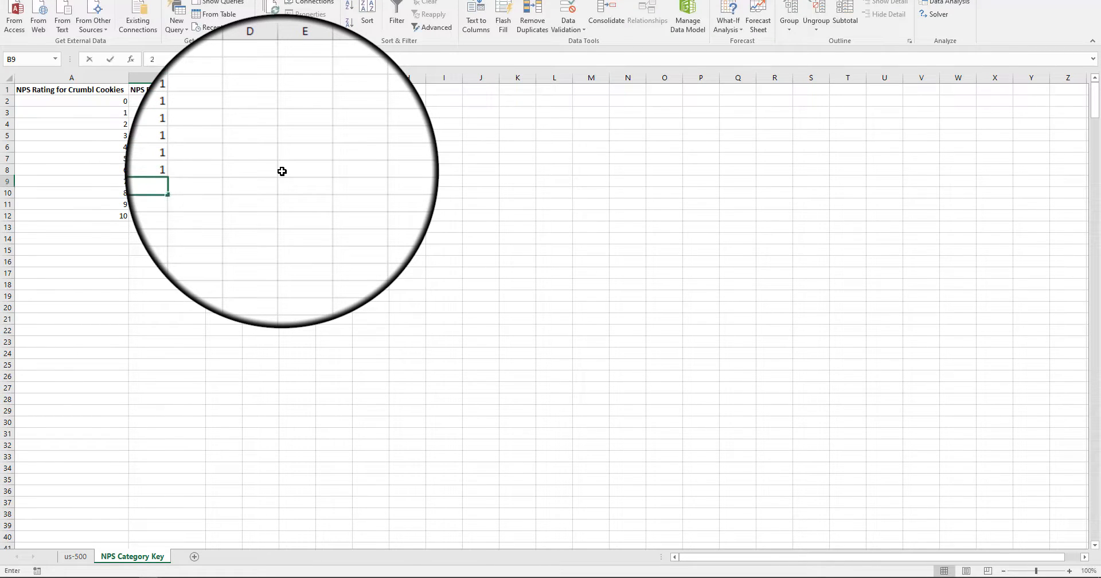
text(2 2 3 3)
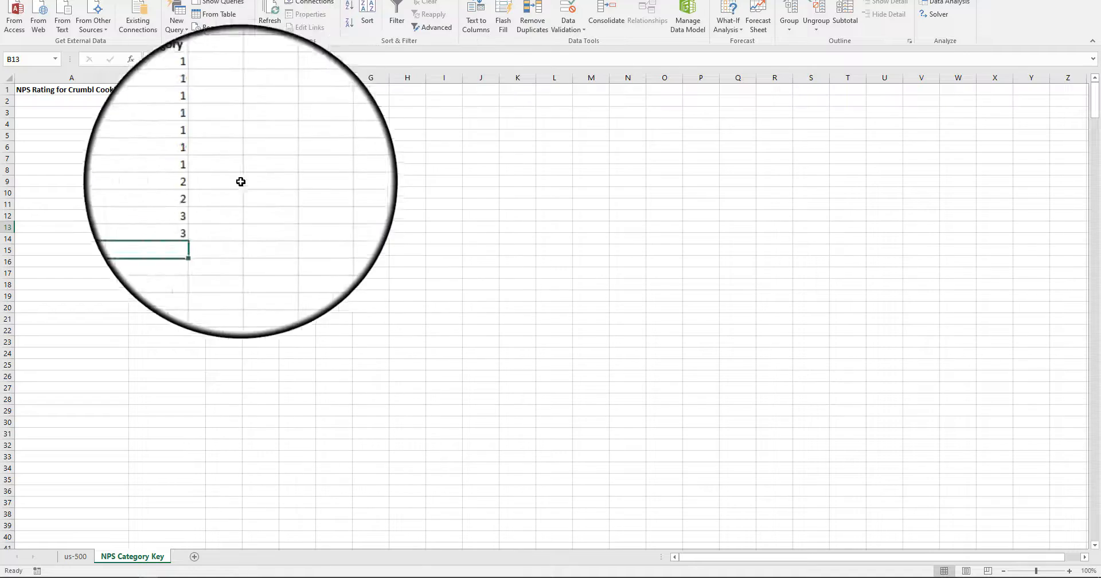
Add the header NPS Rating Category for Crumbl Cookies in R1 of the us-500 sheet.
click(75, 556)
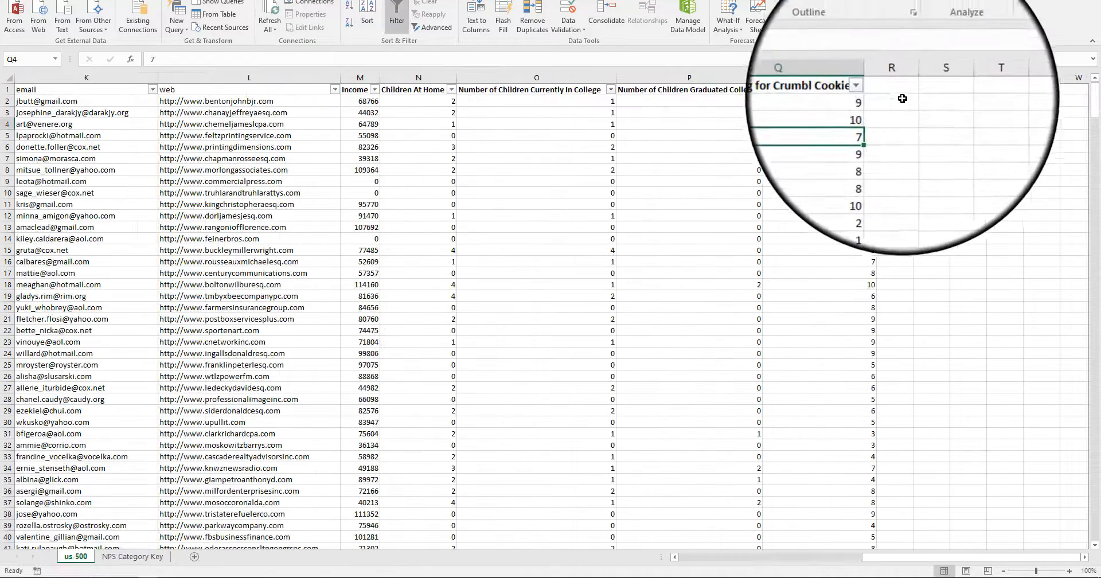
click(895, 90)
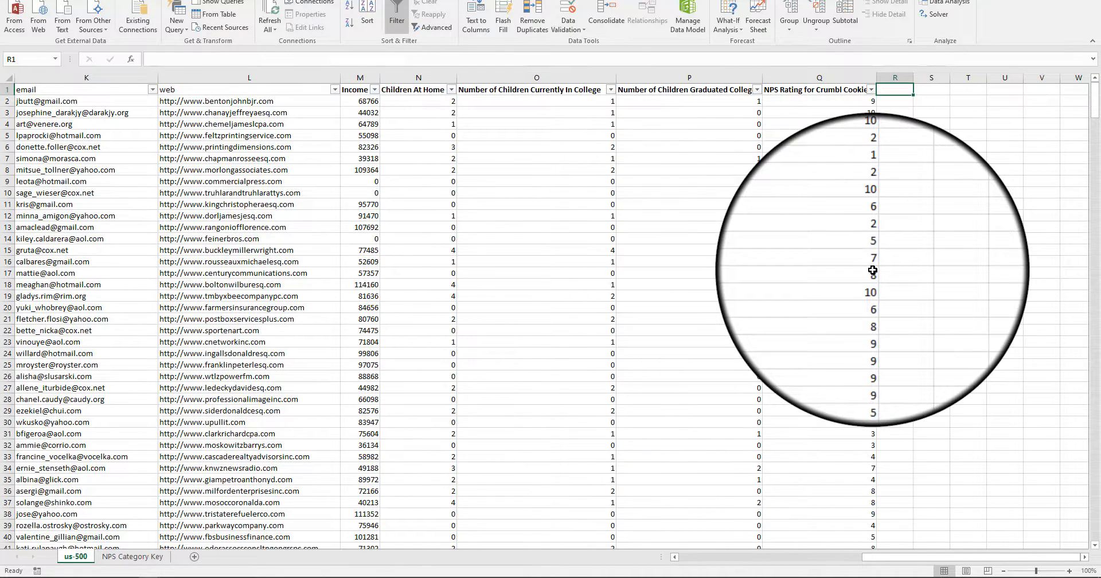
text(NPS Rating Category for Crumbl Cookies)
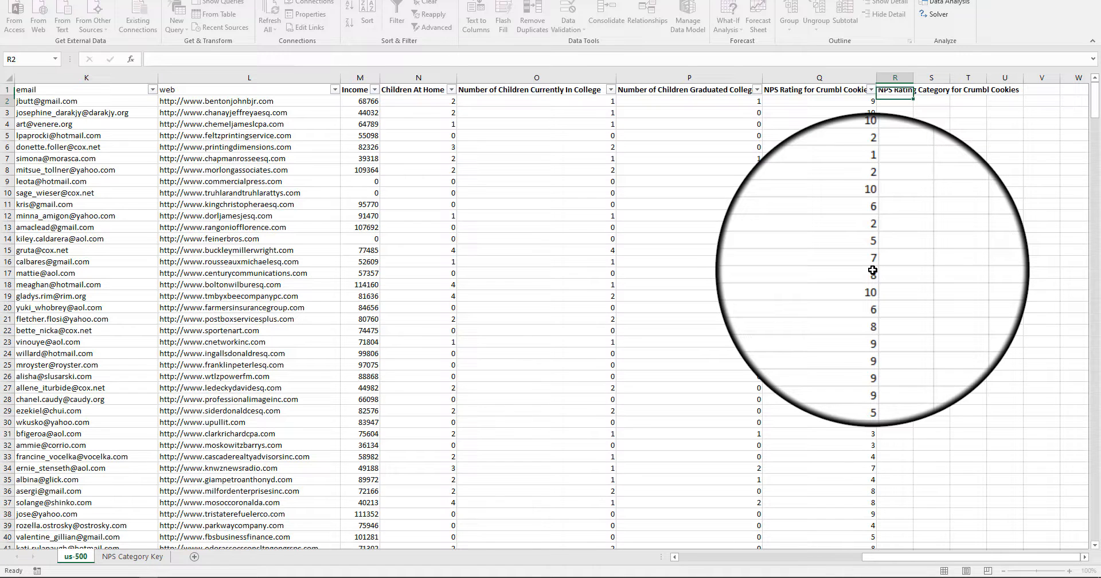
key(Up)
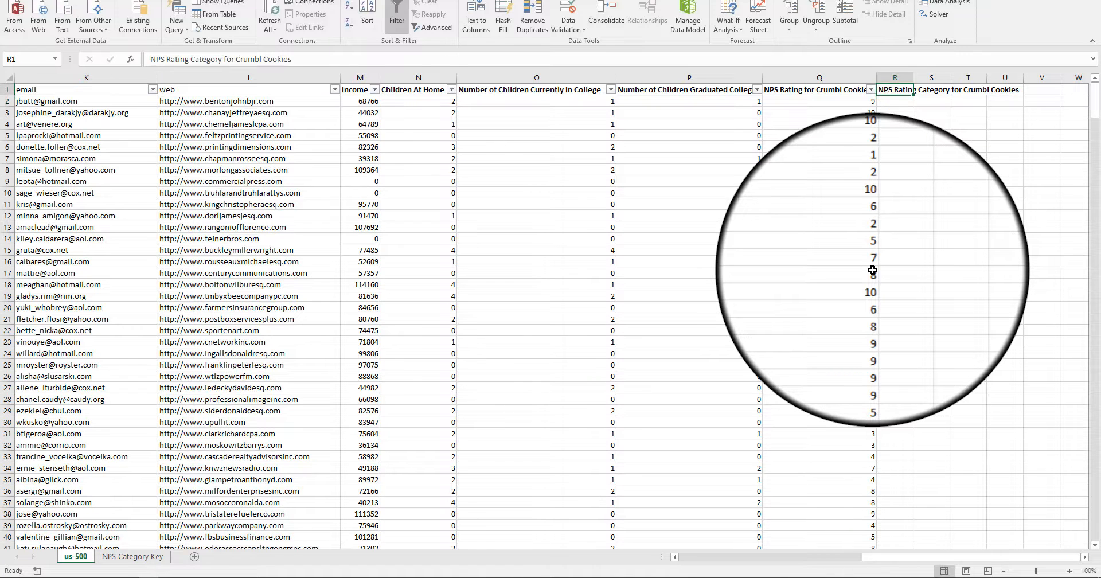
Enter =VLOOKUP(Q2,'NPS Category Key'!A:B,2,0) in R2 and fill it down the data rows of column R.
text(=VLOOKUP(Q2,)
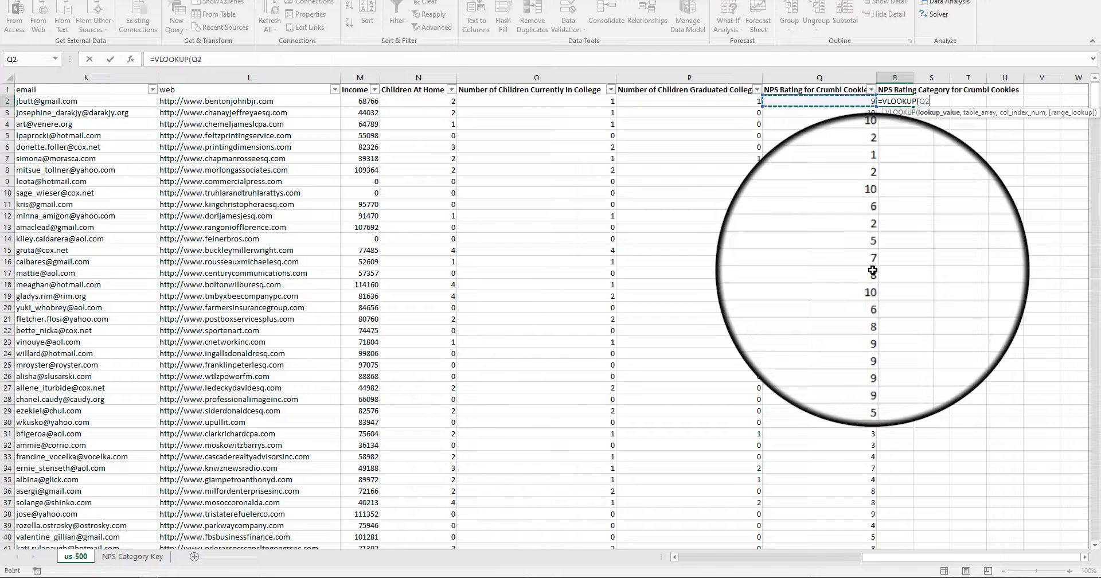
click(133, 556)
drag(84, 79, 190, 98)
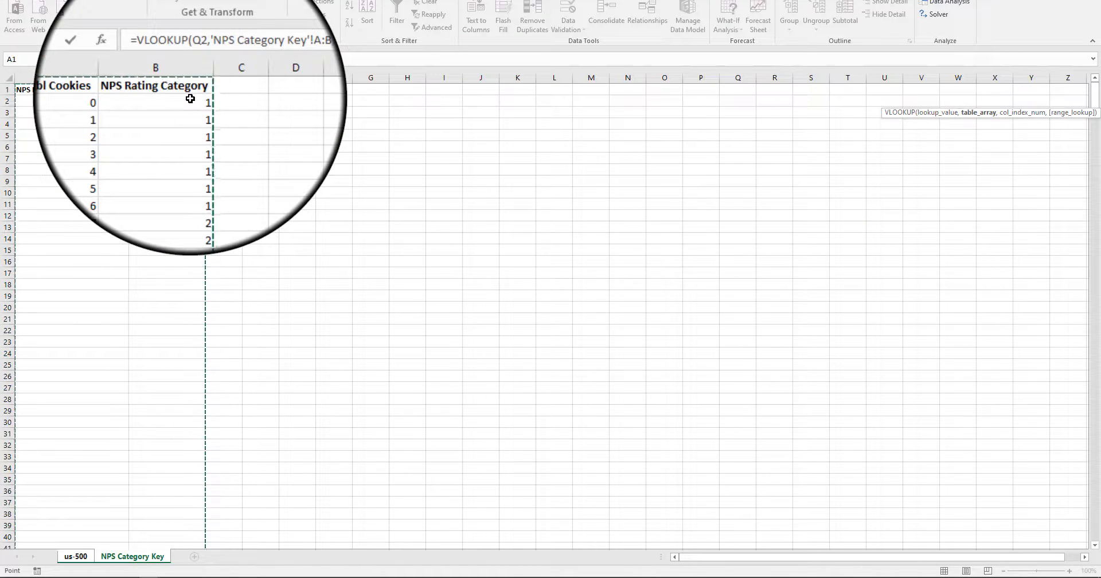
key(Return)
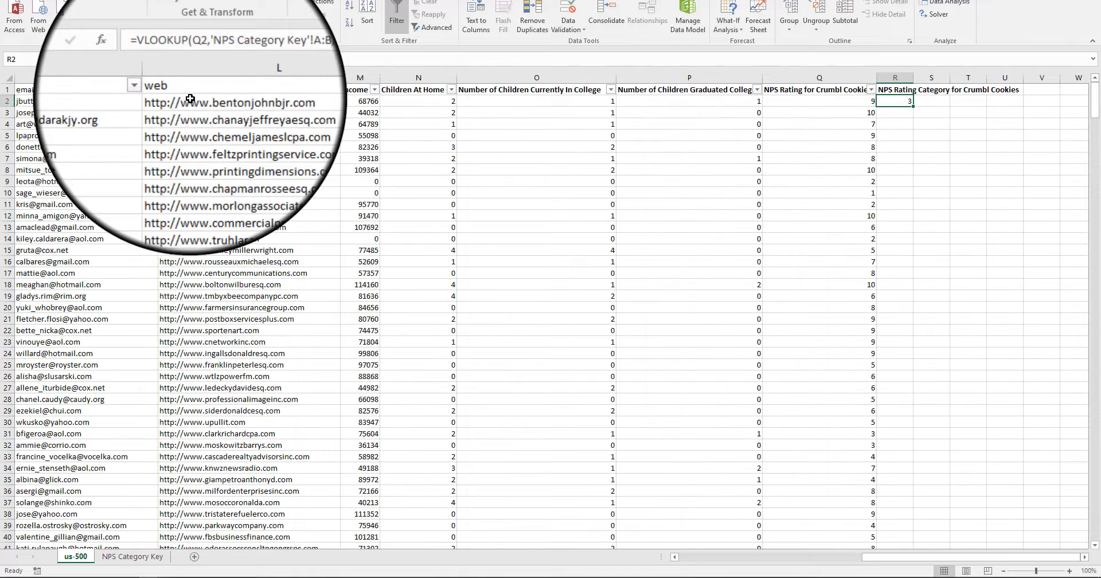
double_click(913, 107)
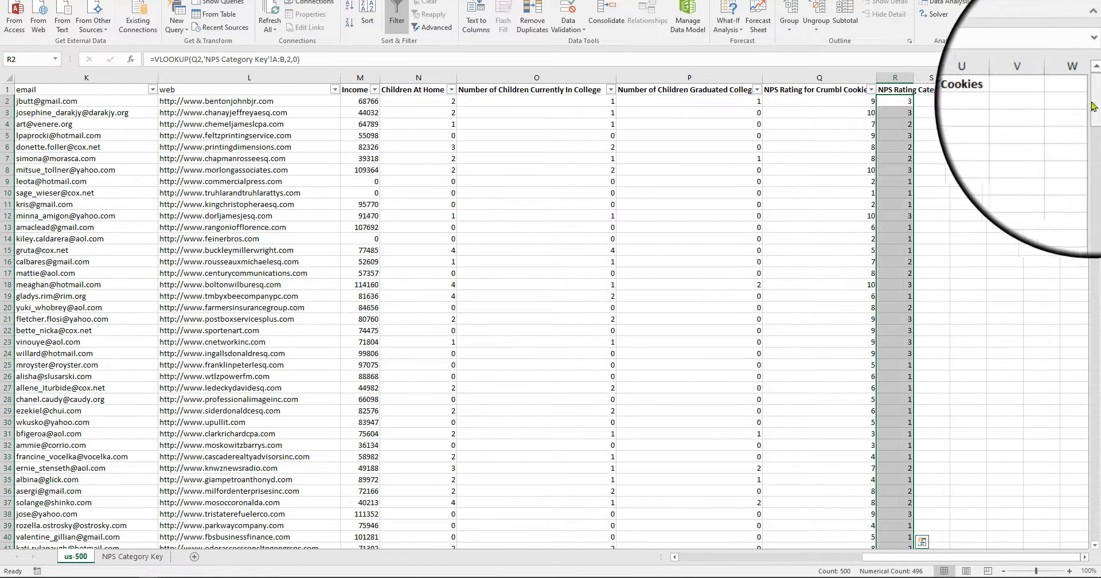
Replace the lookup formulas in column R with their pasted values.
right_click(897, 109)
click(914, 135)
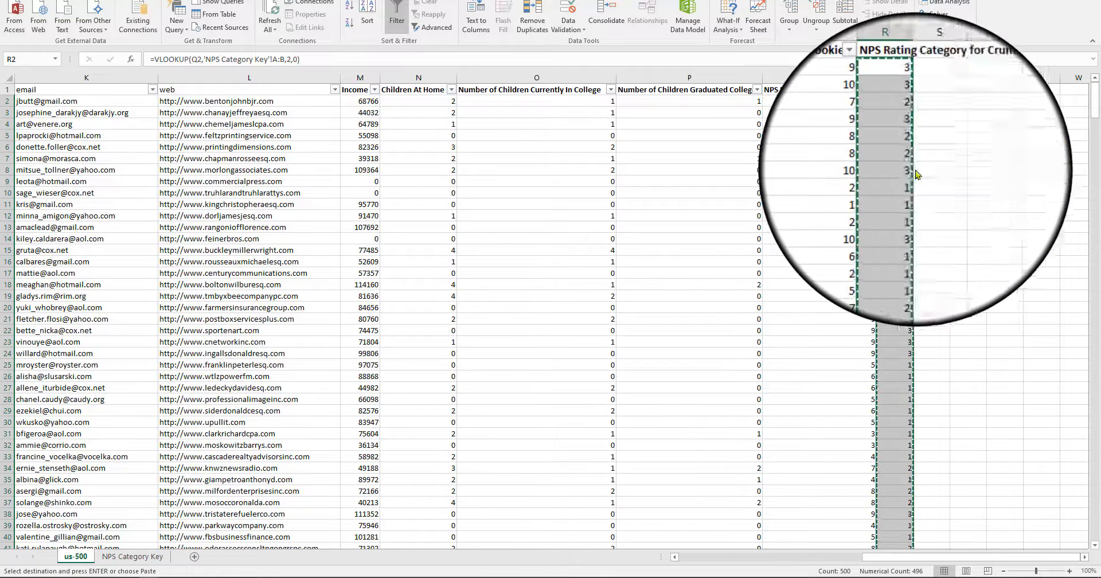
click(918, 175)
double_click(828, 124)
click(997, 180)
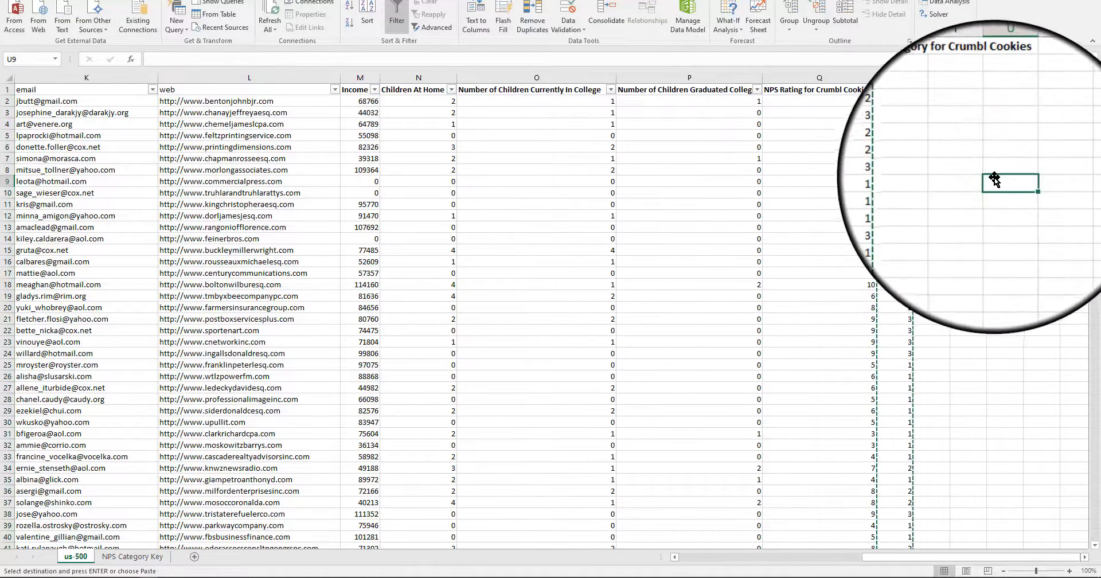
click(966, 193)
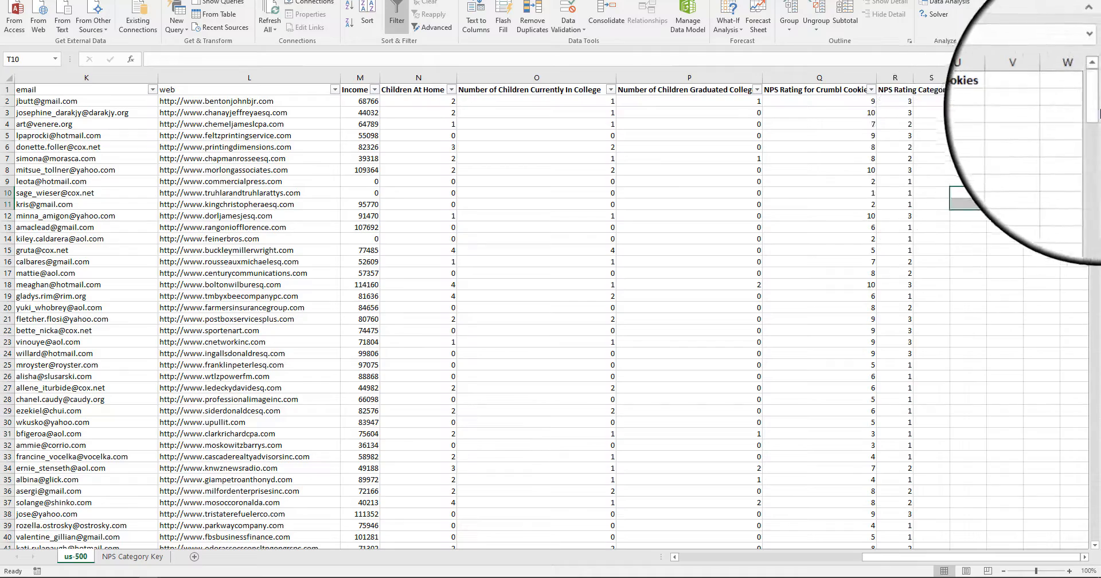
Reapply the filter to header row 1 so that it covers the new NPS Rating Category column.
click(7, 89)
double_click(397, 18)
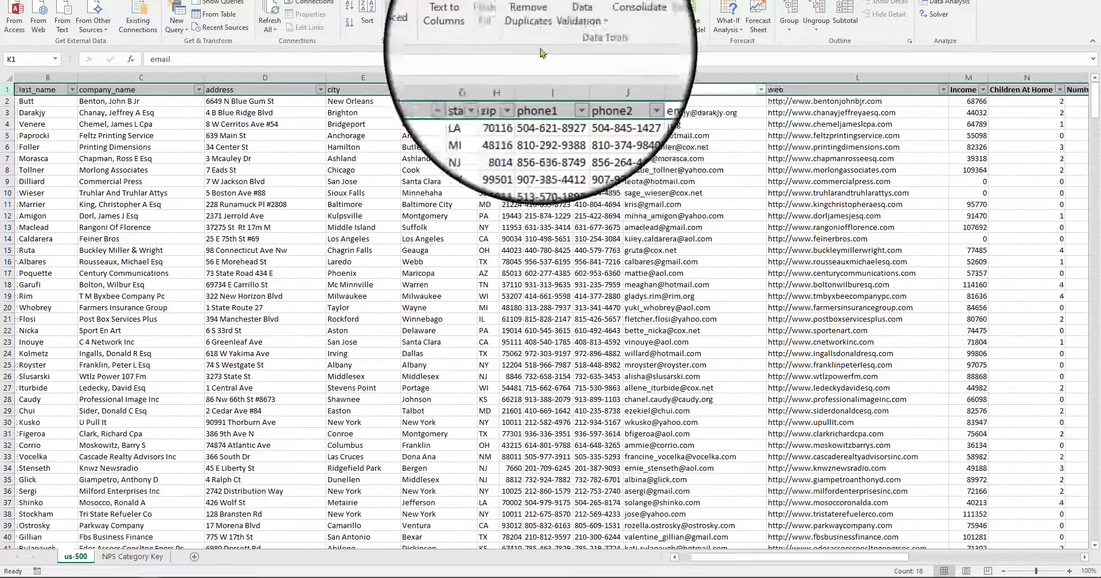
drag(736, 561, 917, 558)
click(968, 205)
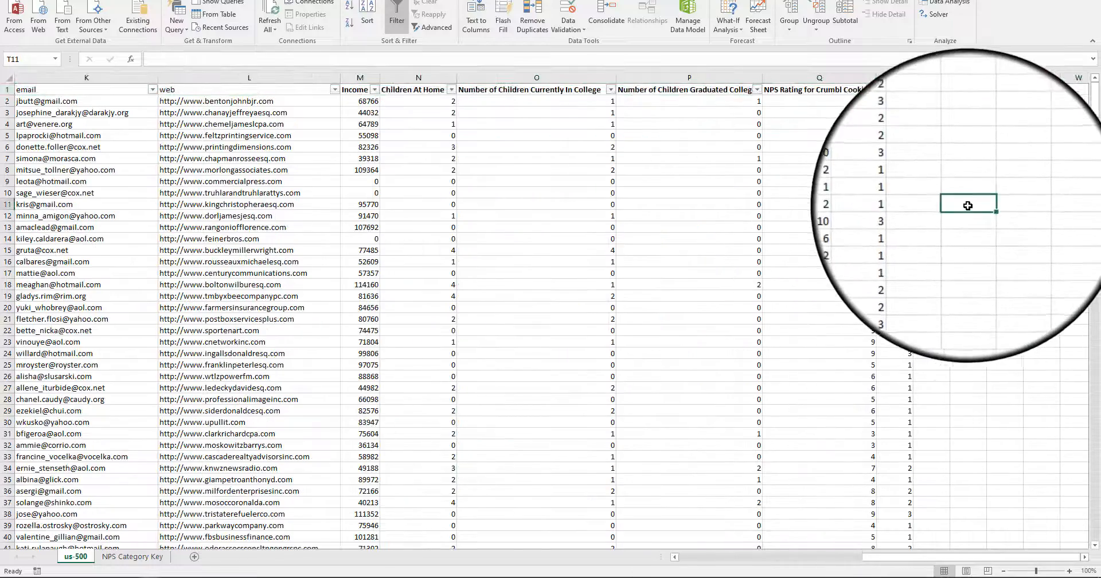
Delete the empty columns S to U beside the category column to remove their stray filter buttons.
click(935, 78)
click(972, 85)
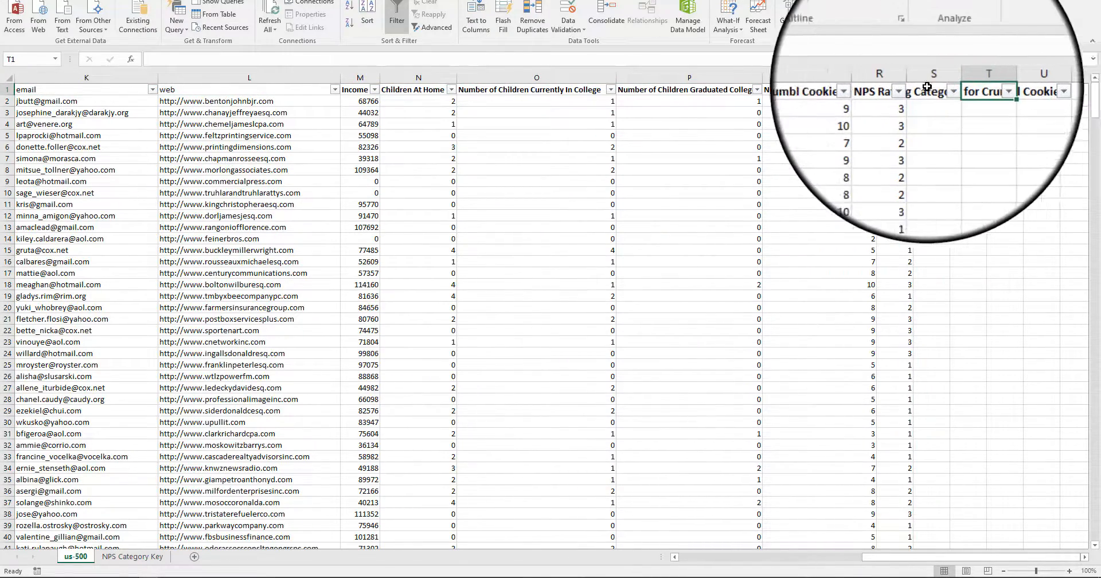
drag(933, 84, 999, 78)
click(1020, 175)
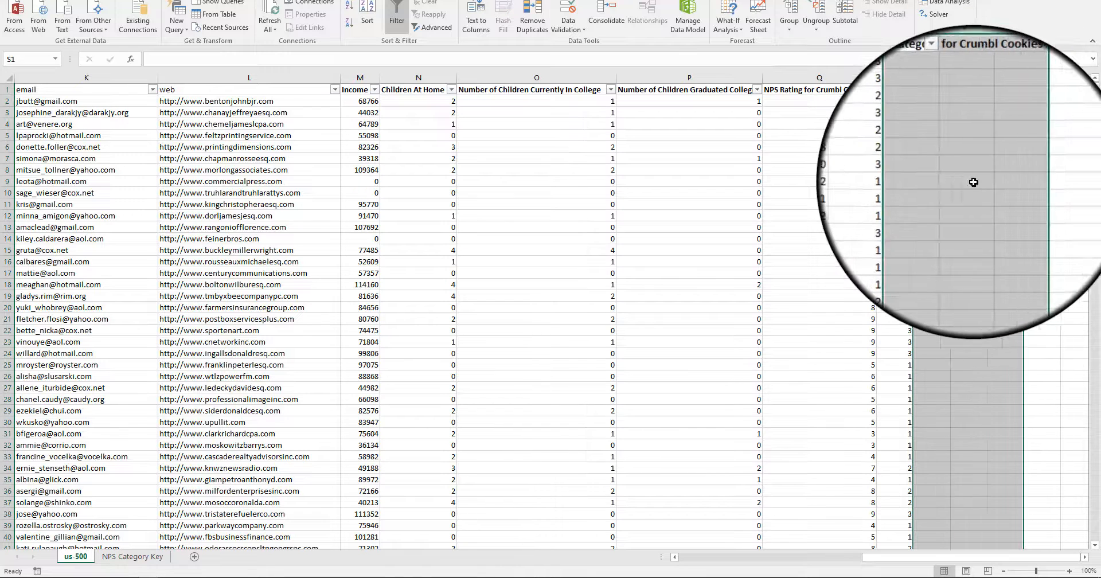
click(968, 182)
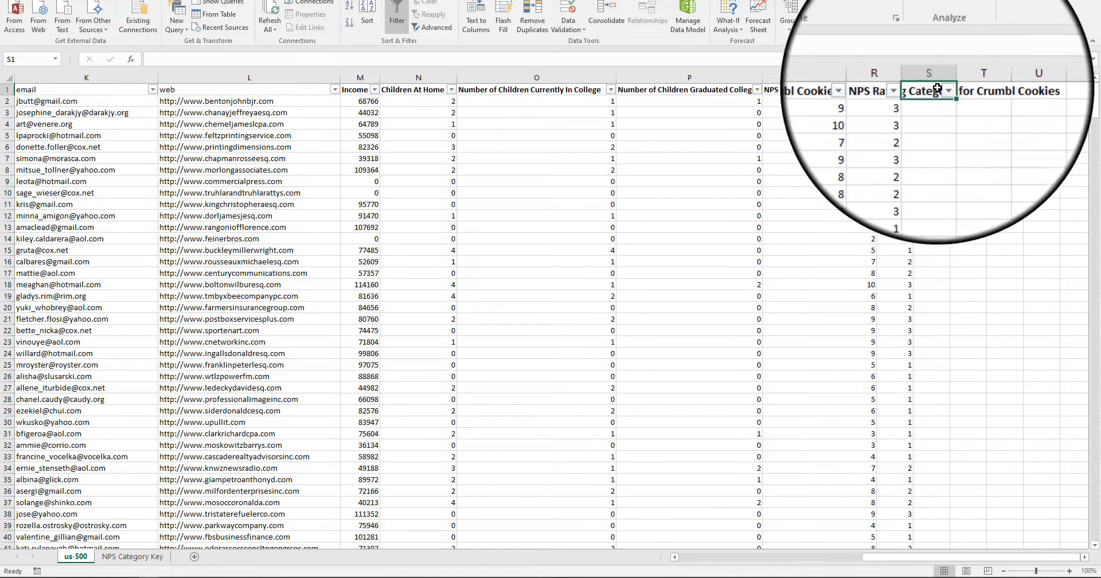
right_click(931, 76)
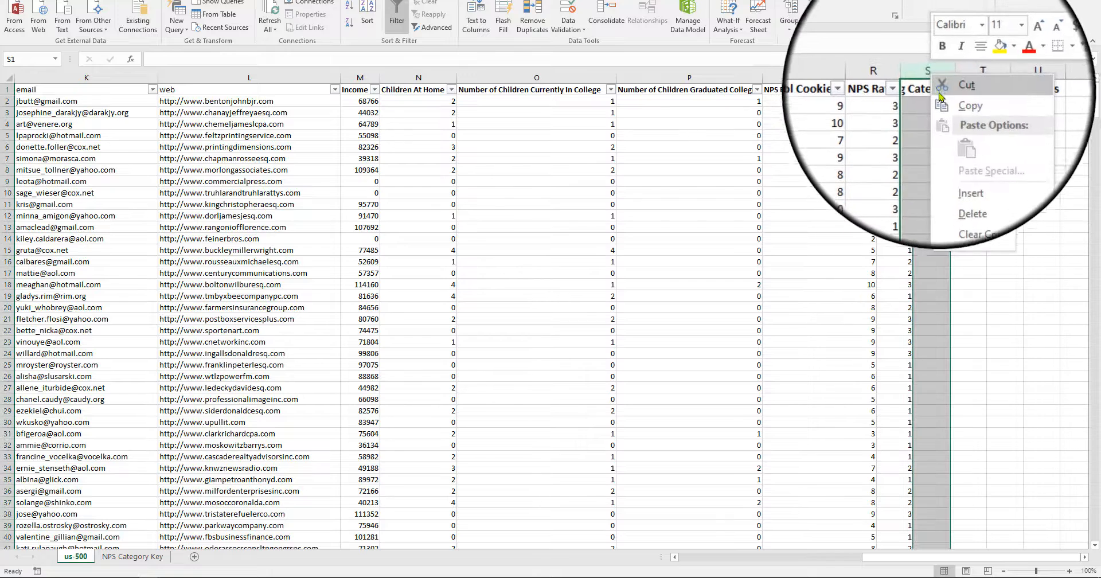
key(Escape)
right_click(931, 78)
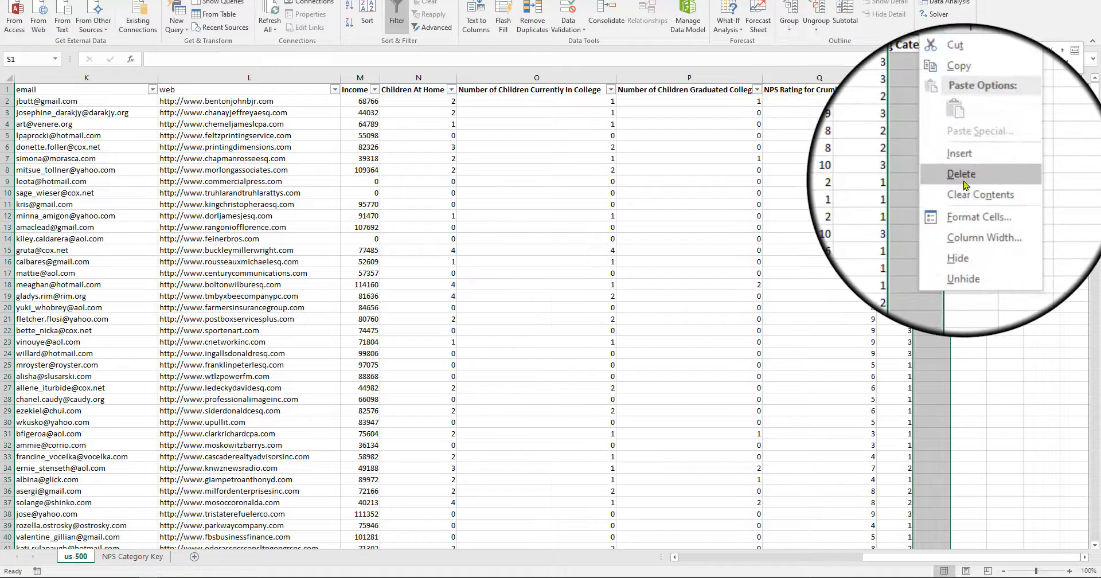
click(966, 170)
click(843, 159)
Filter the NPS Rating Category for Crumbl Cookies column to show only the #N/A rows.
click(907, 91)
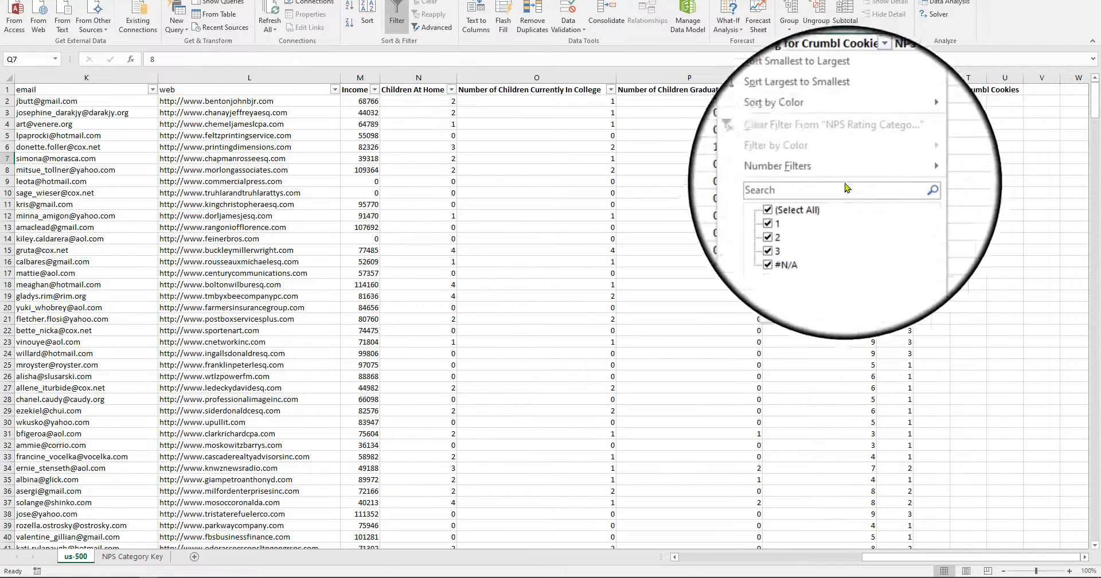
click(896, 317)
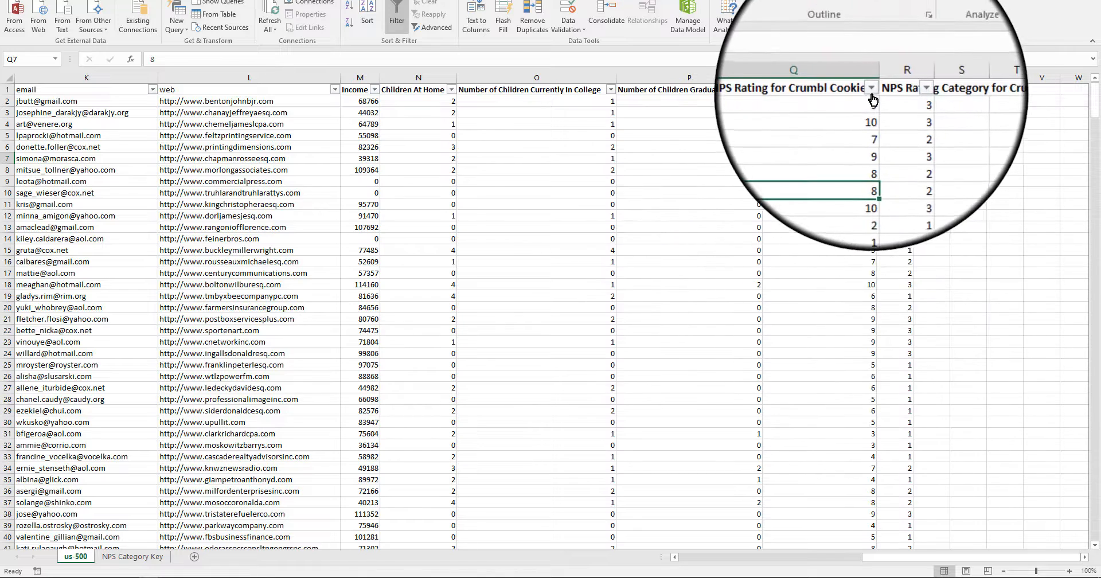
click(871, 90)
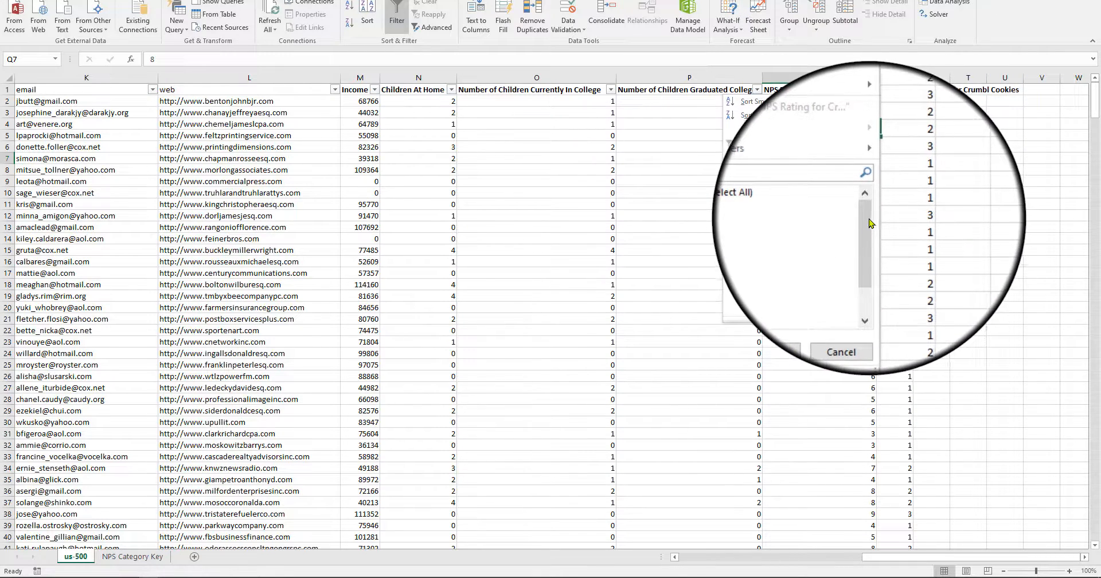
scroll(863, 240, down, 3)
click(848, 312)
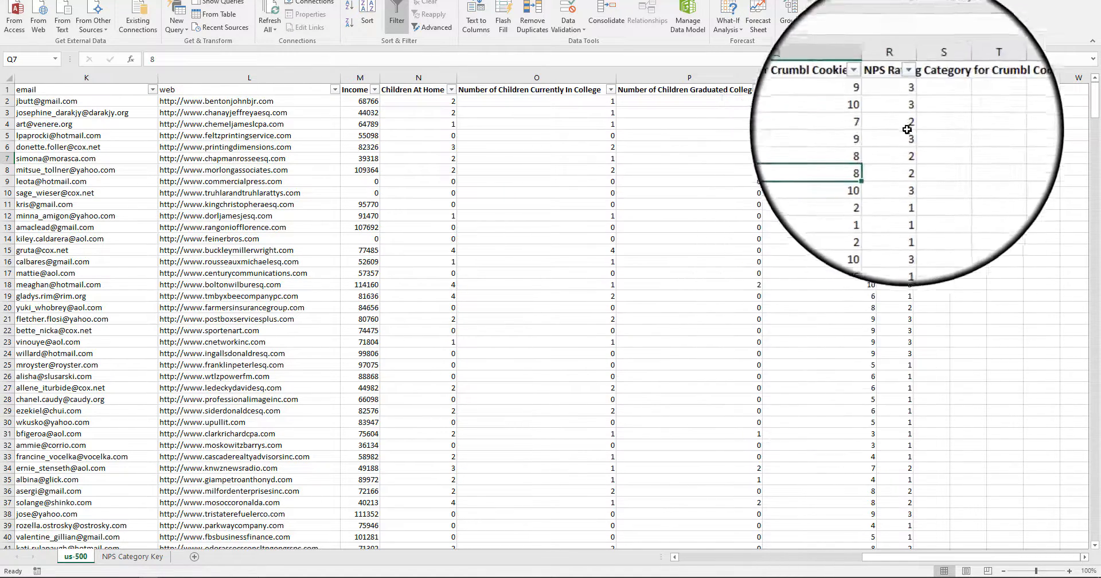
click(907, 90)
click(802, 201)
click(805, 237)
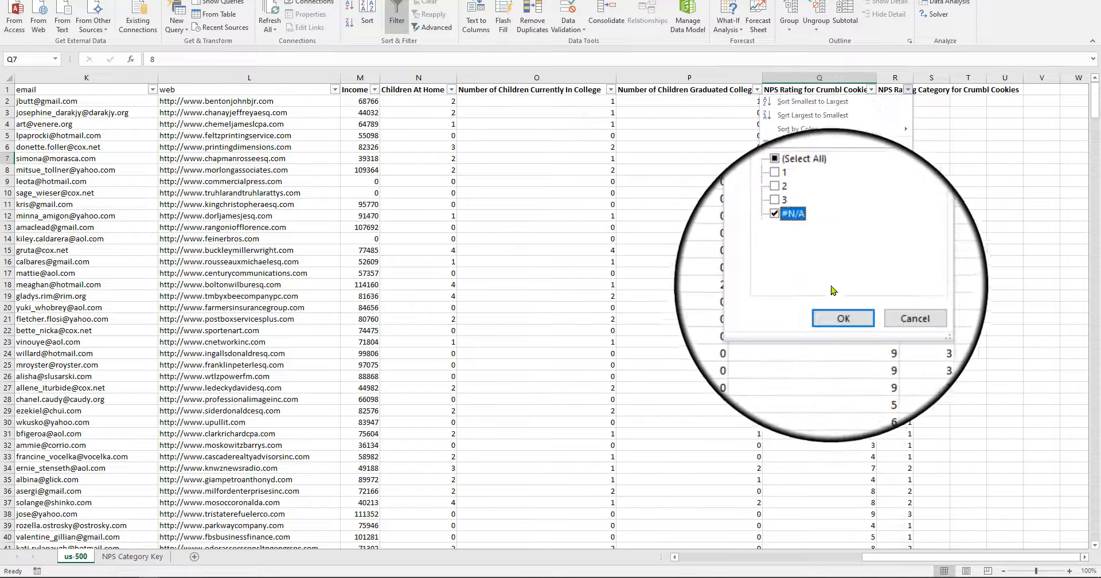
click(838, 306)
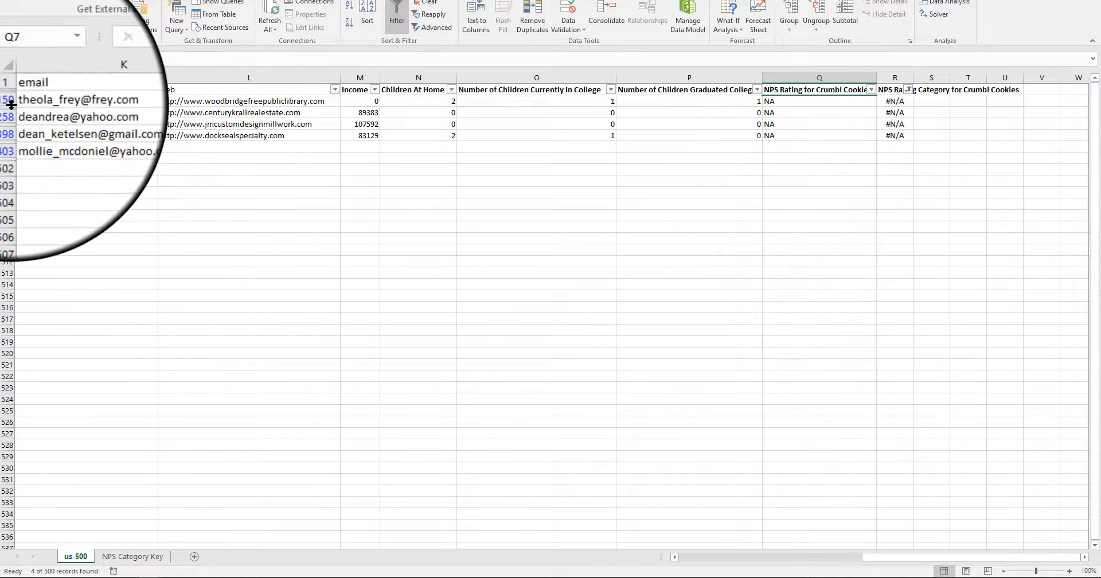
Delete all the filtered rows whose NPS rating category is #N/A.
drag(10, 104, 10, 137)
right_click(165, 101)
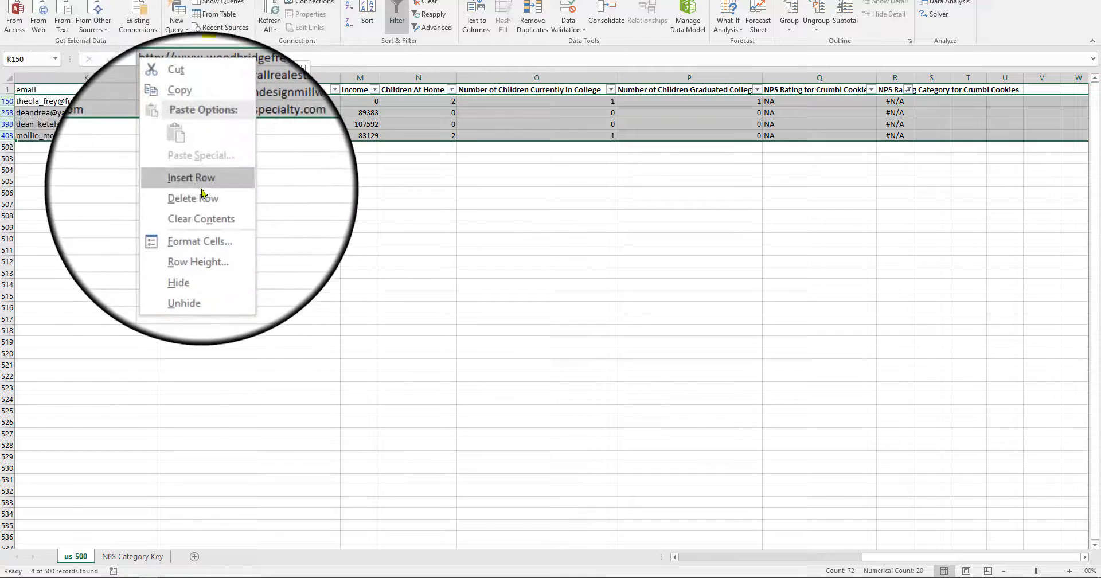
click(201, 195)
click(786, 238)
Show all categories again in the column R filter and fit the column's width to its header.
click(907, 90)
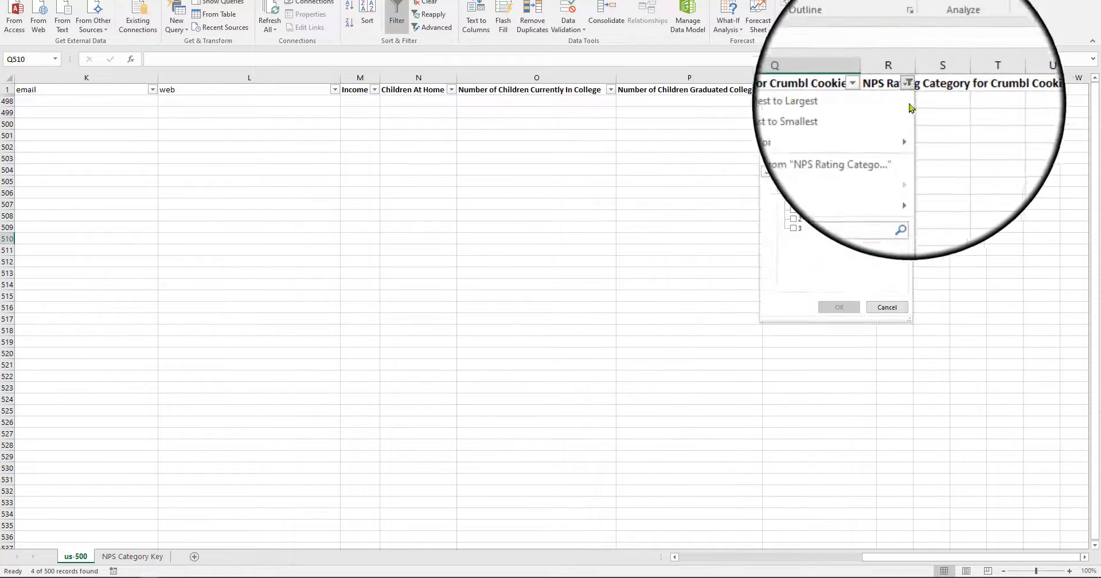
click(824, 204)
click(838, 306)
click(989, 218)
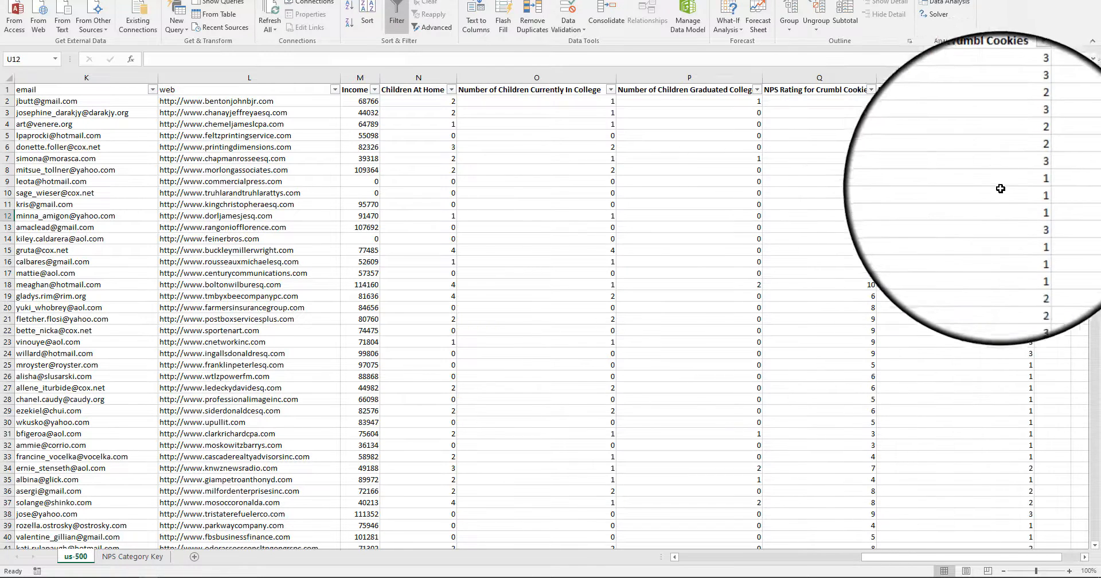
click(1052, 101)
key(Right)
key(Right)
key(Right)
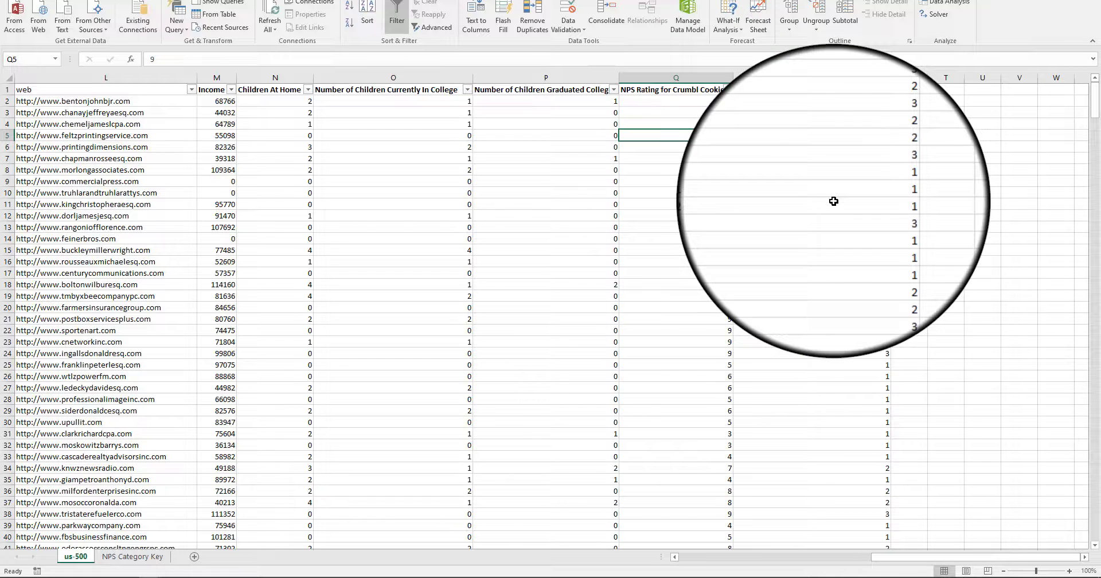
In the NPS Category Key sheet, set the NPS Rating Category for rating 0 to 0.
click(844, 158)
click(837, 91)
click(838, 101)
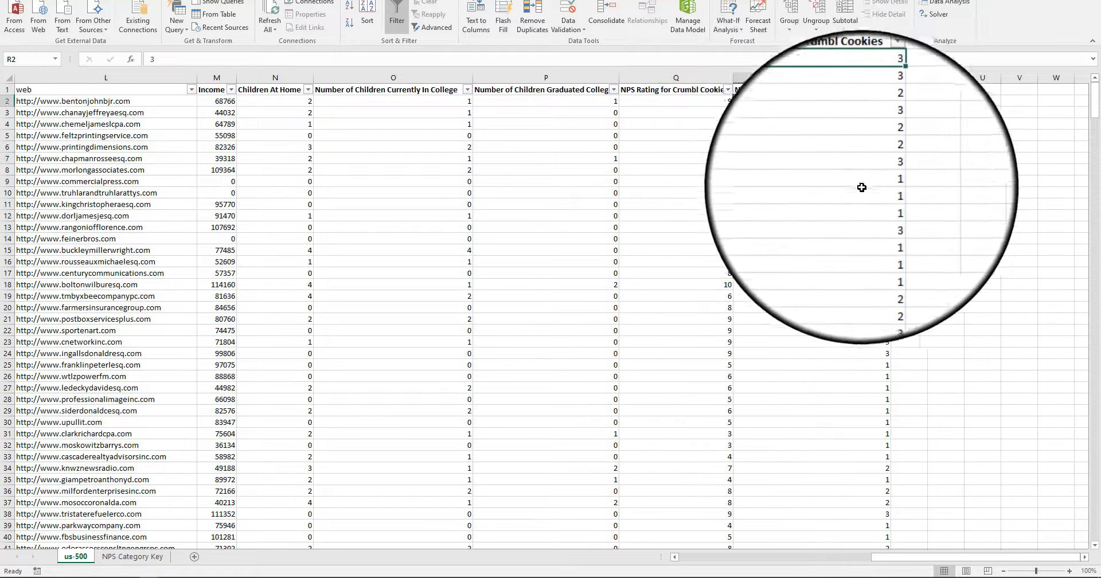
click(137, 556)
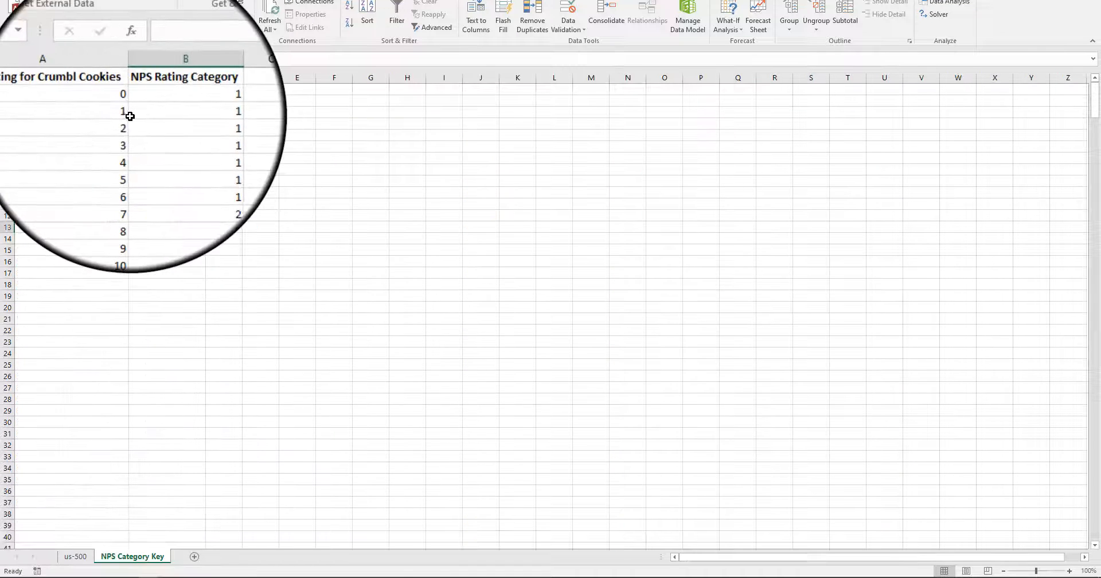
click(180, 101)
text(0)
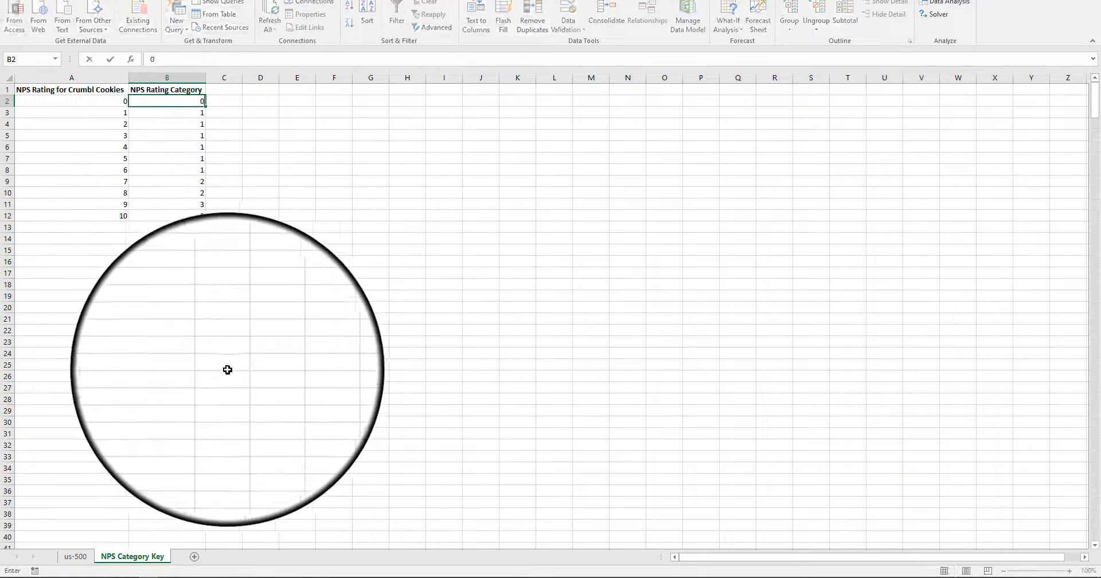
click(228, 370)
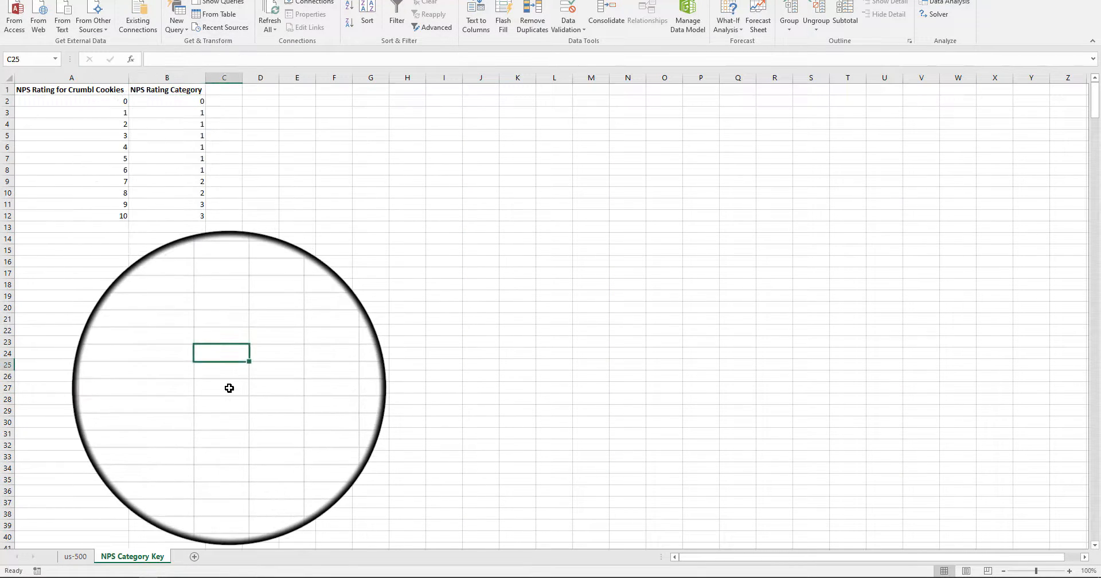
Examine the NPS rating category codes for Crumbl Cookies in column R of the us-500 sheet.
click(74, 558)
click(816, 125)
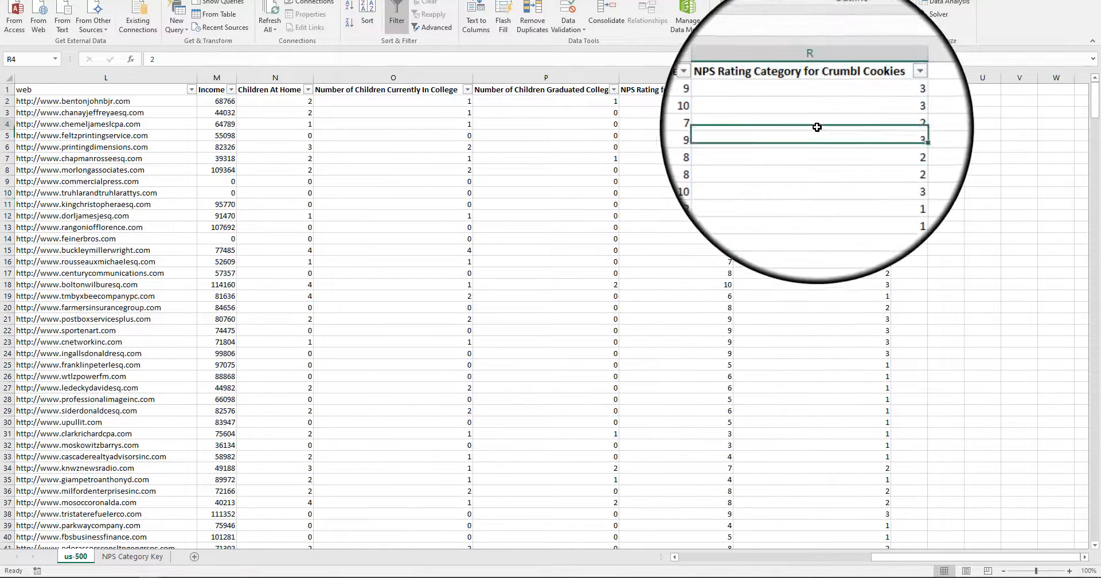
drag(816, 127, 796, 518)
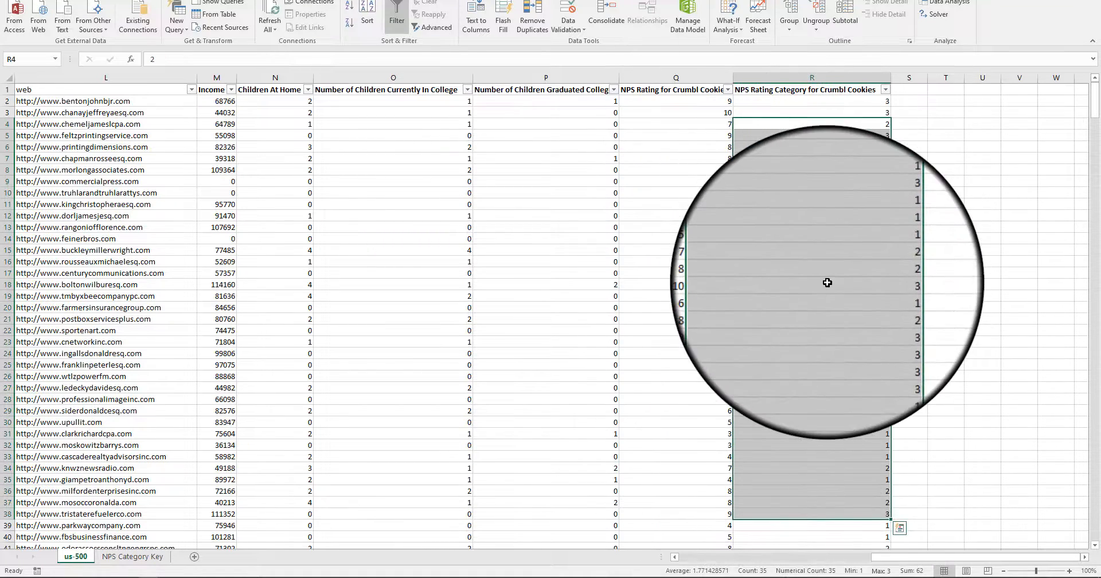
Undo the category change made for rating 0 in the NPS Category Key sheet.
click(133, 556)
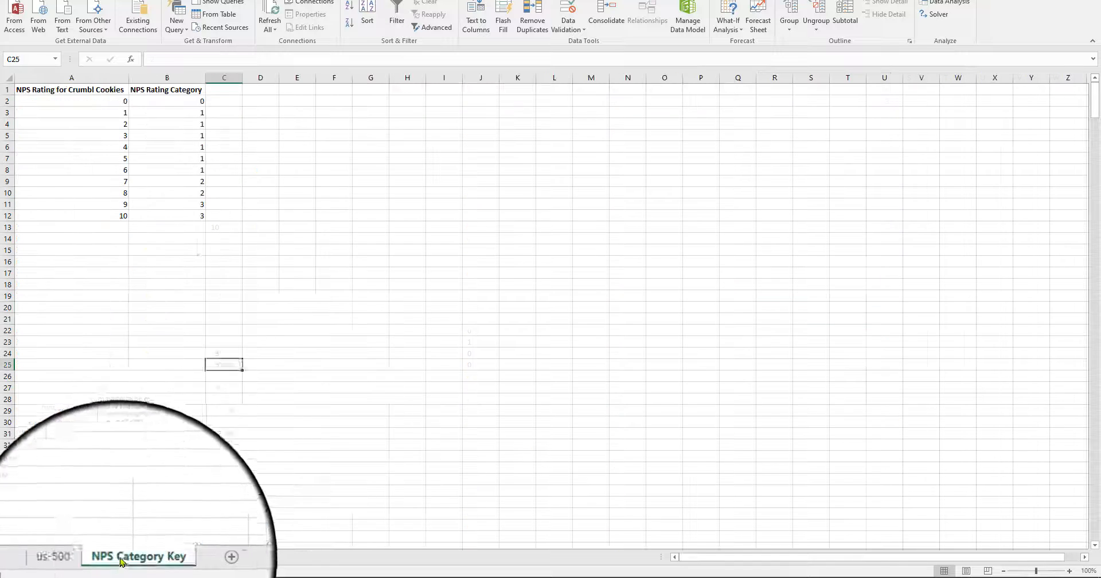
key(ctrl+z)
click(229, 342)
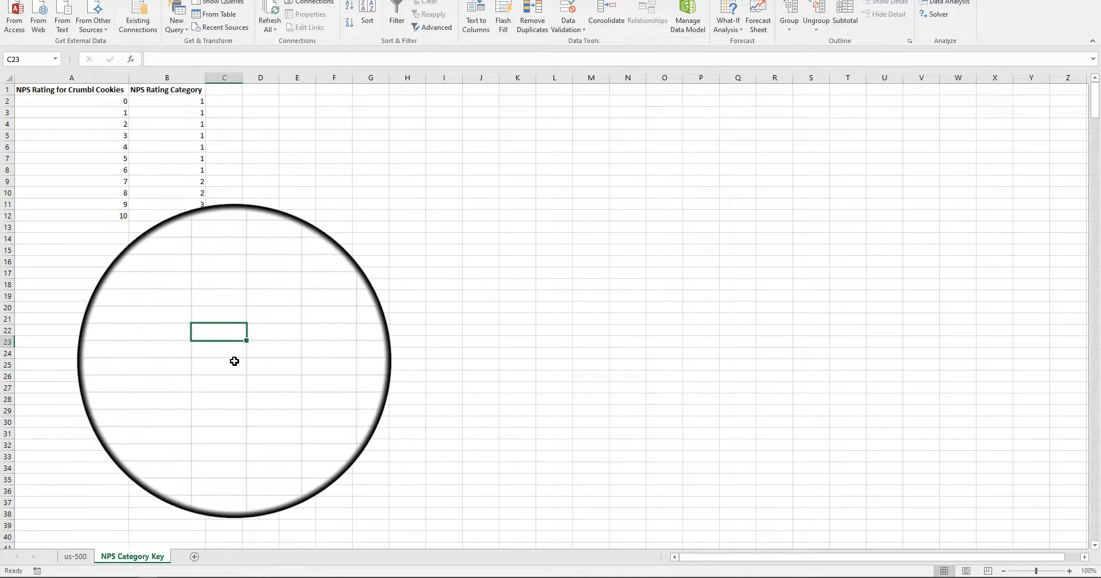
click(152, 297)
click(363, 364)
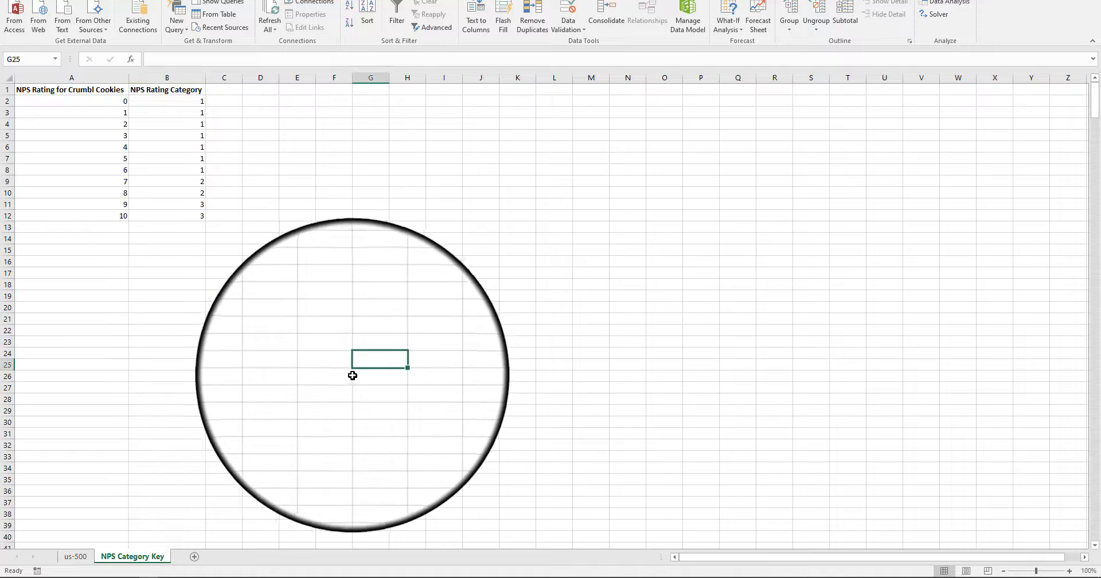
click(254, 320)
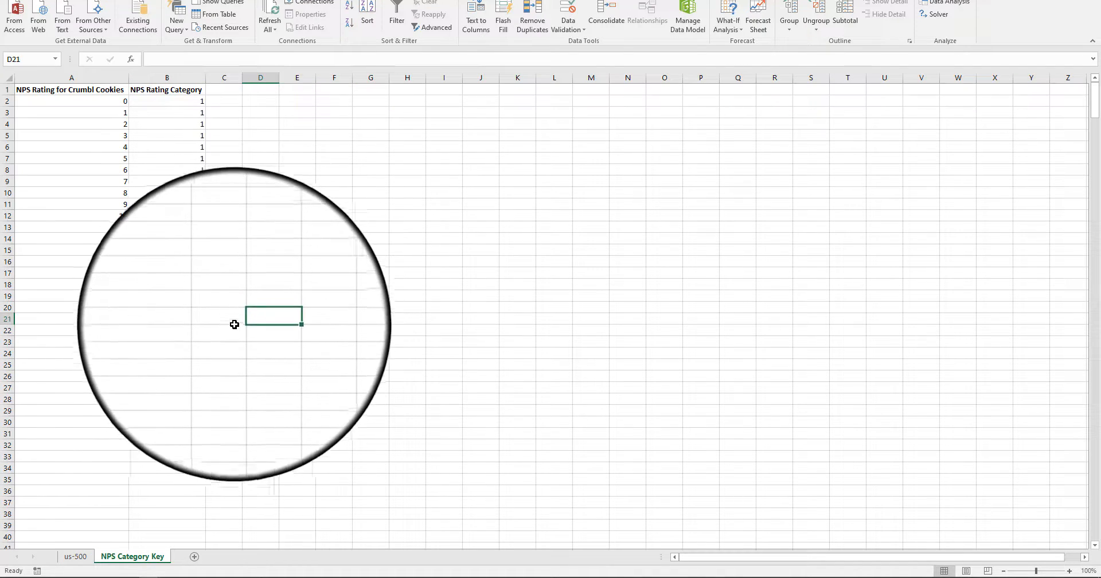
click(173, 356)
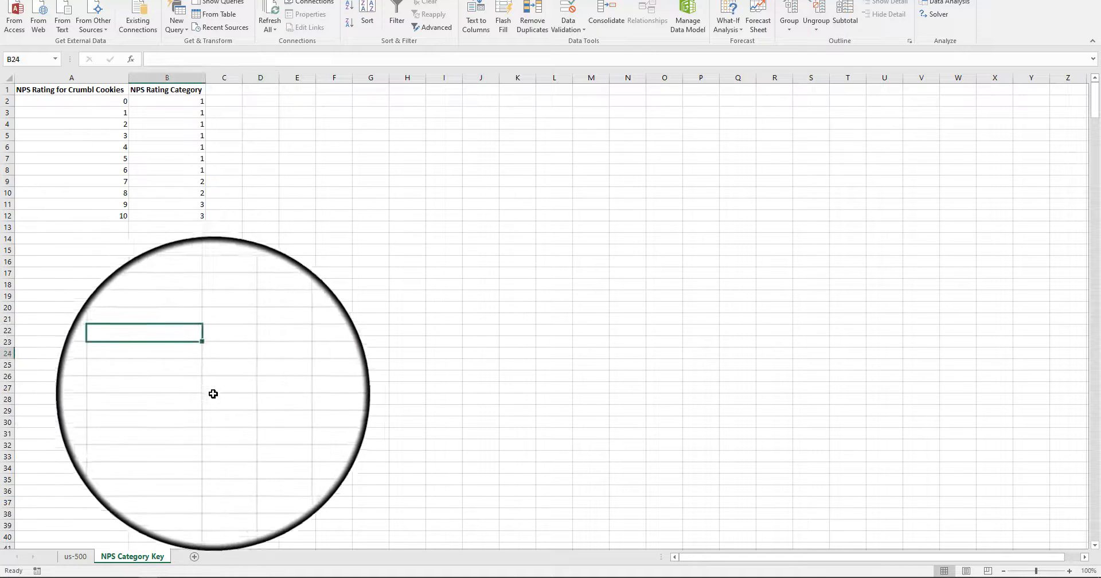
click(219, 358)
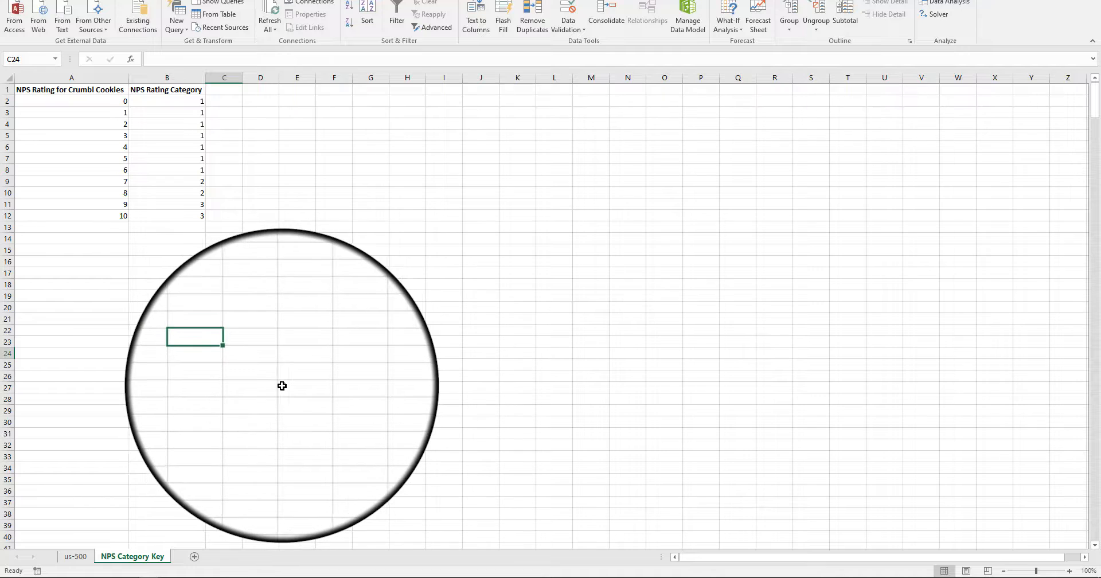
click(297, 276)
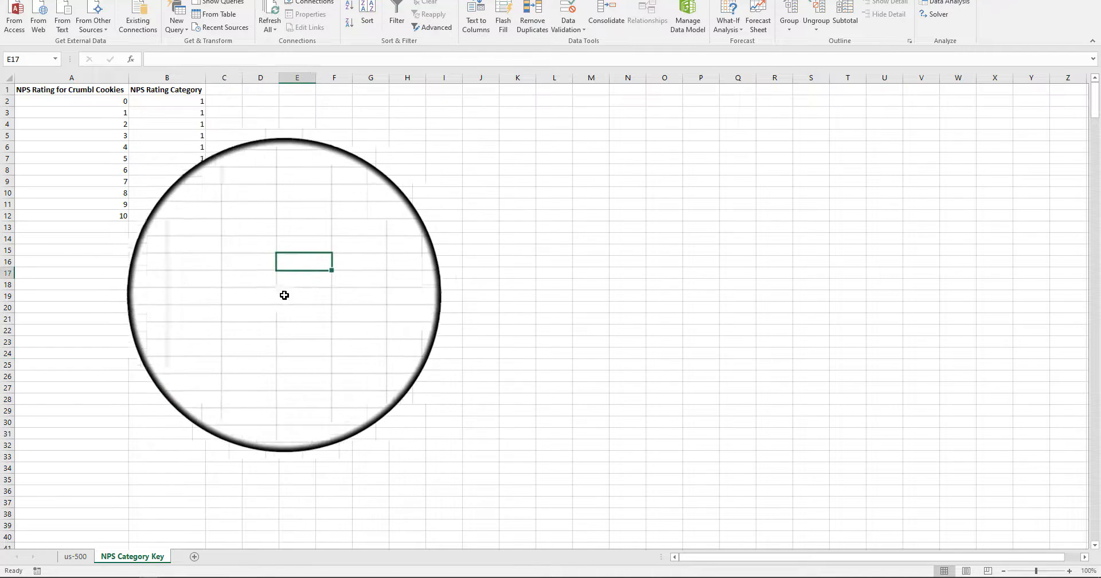
click(271, 309)
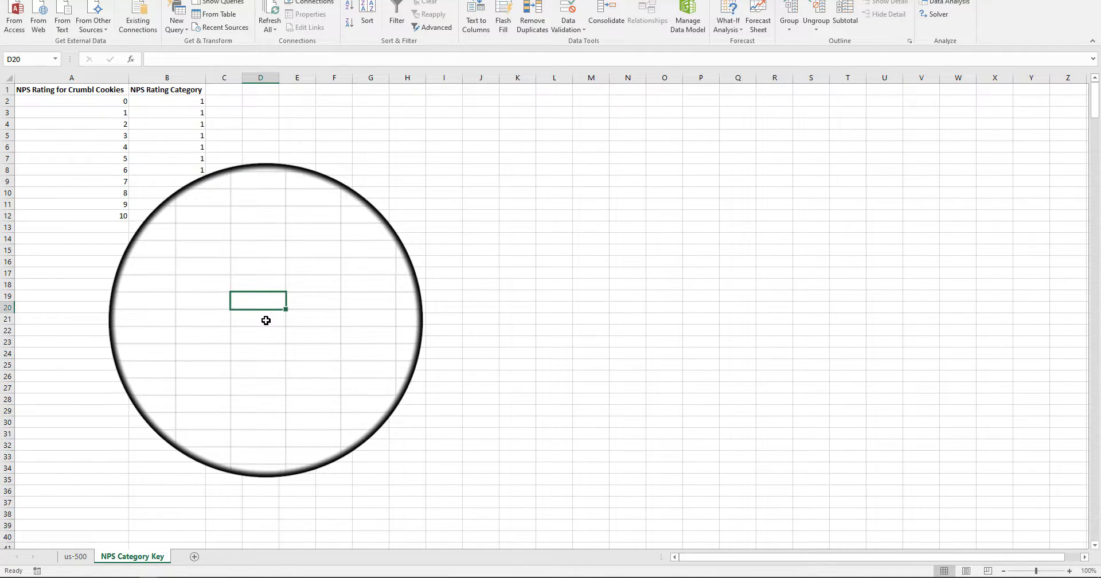
In cell S2 of us-500, enter a CORREL formula comparing the NPS rating categories R2:R497 with the Income range M1:M497.
click(74, 555)
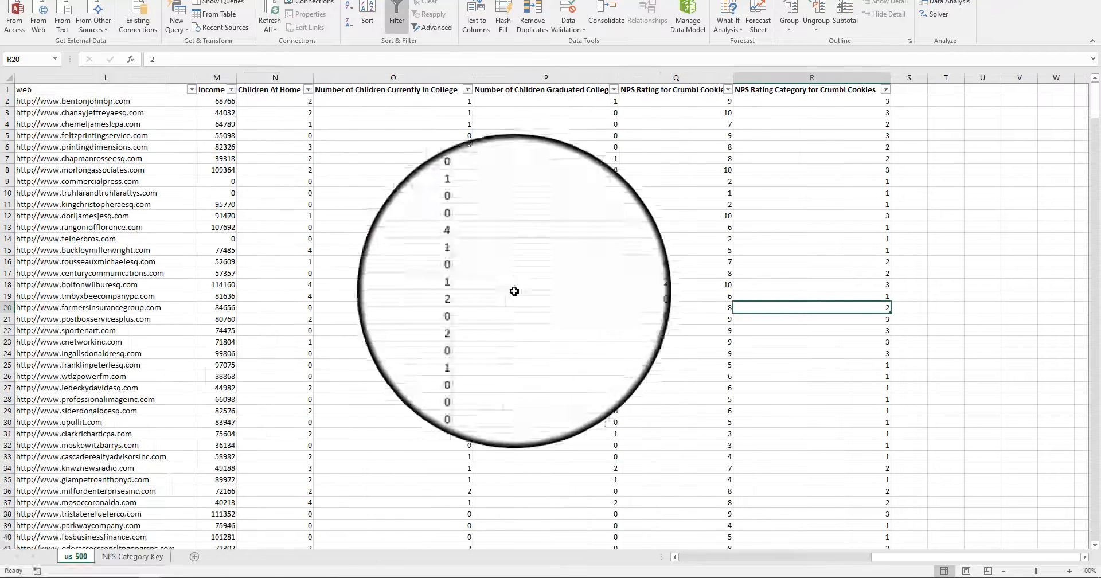
click(909, 101)
text(=)
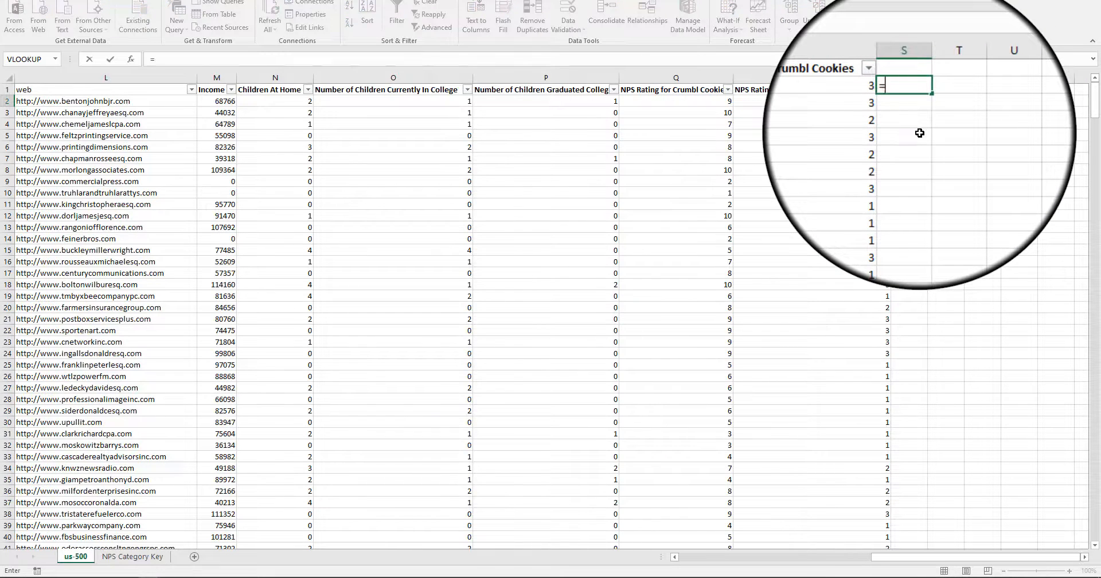
text(cor)
click(826, 102)
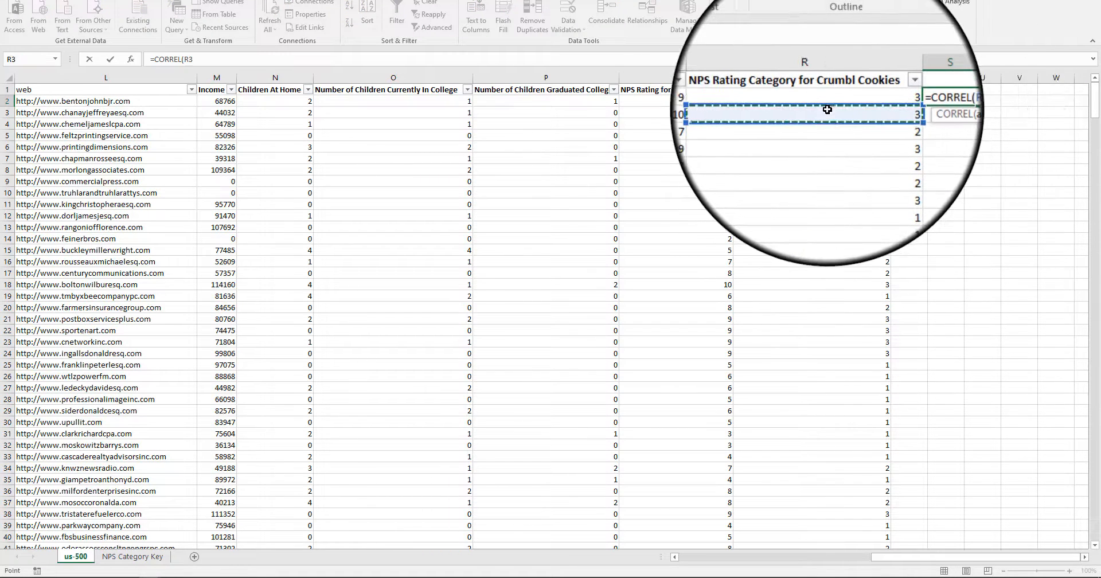
key(ctrl+shift+Down)
text(,)
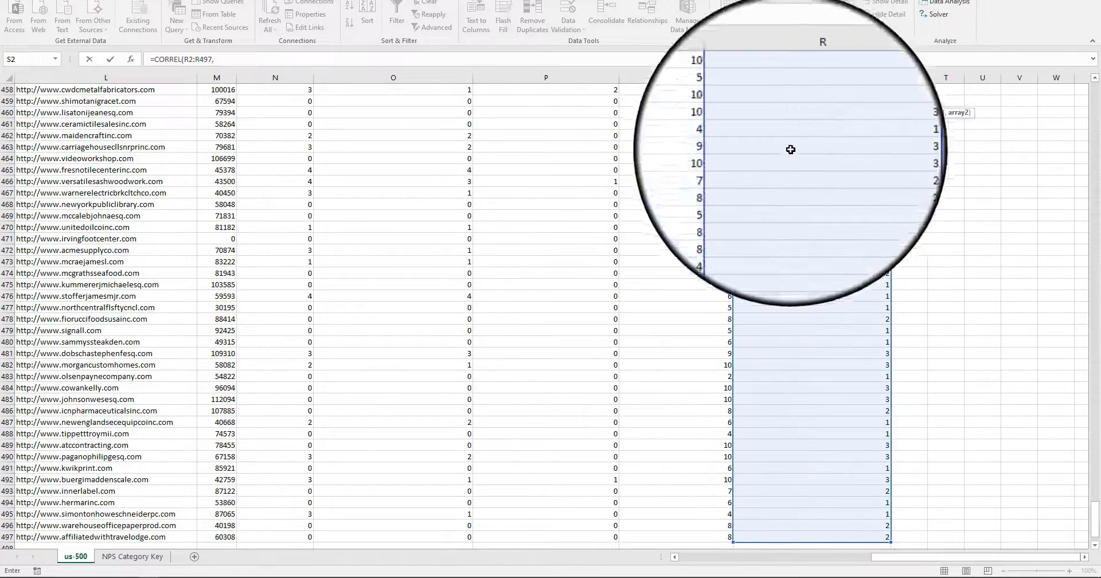
click(304, 538)
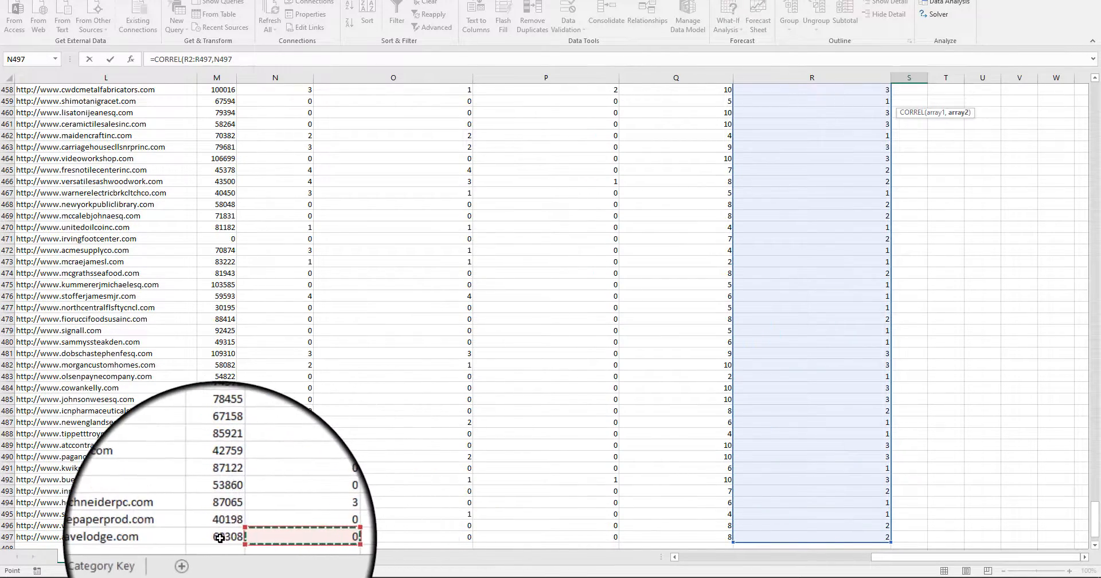
click(217, 537)
key(ctrl+shift+Up)
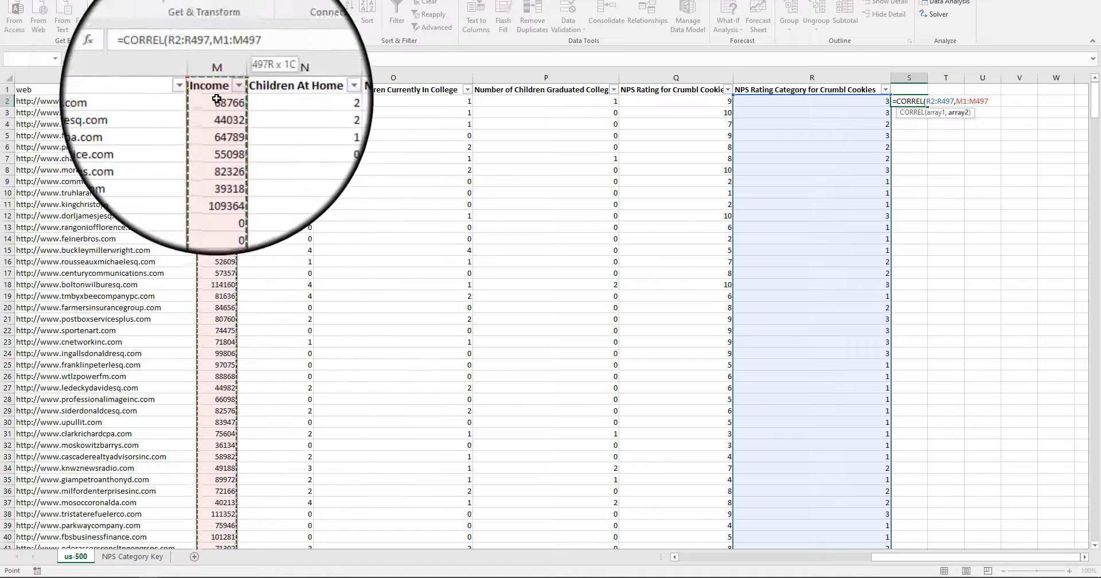
key(Return)
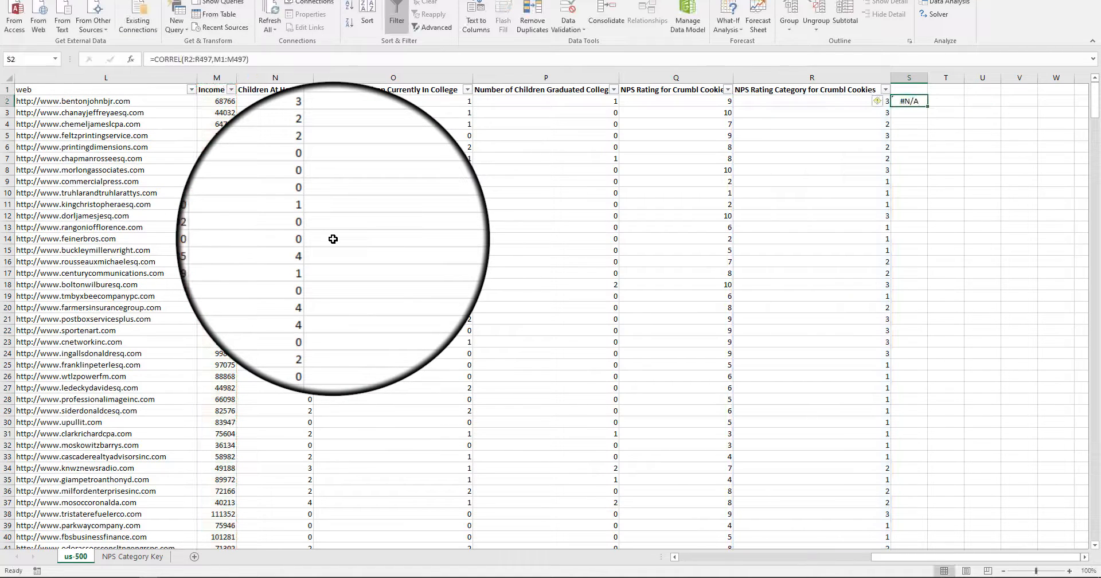
Correct the Income range in the S2 correlation formula to M2:M497 so that it excludes the header.
click(187, 60)
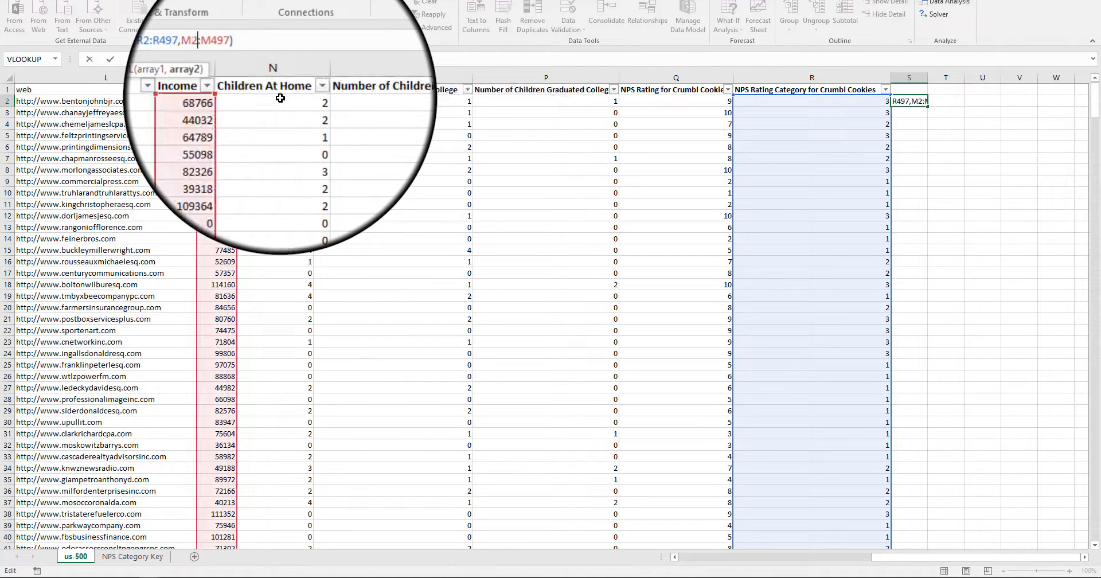
key(Return)
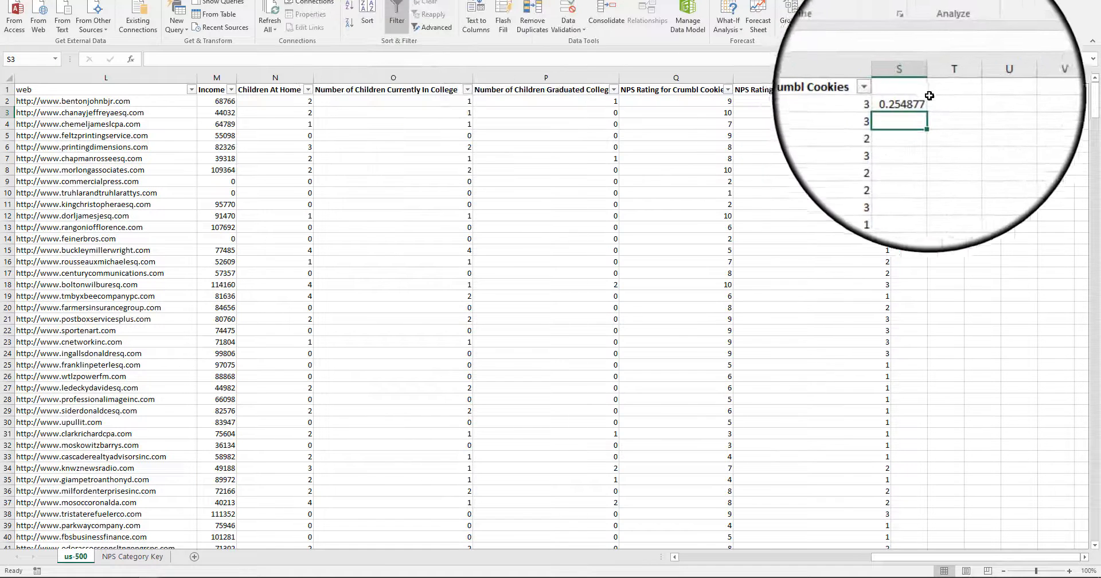
click(916, 102)
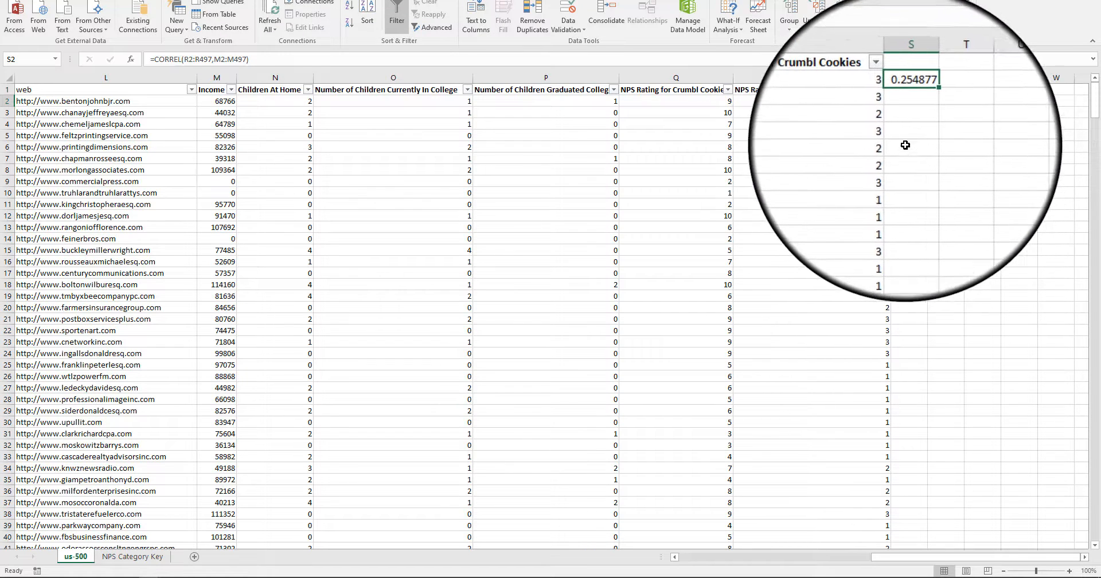
In cell S3, enter =CORREL(Q2:Q497,M2:M497) to correlate the NPS ratings for Crumbl Cookies with Income.
click(923, 110)
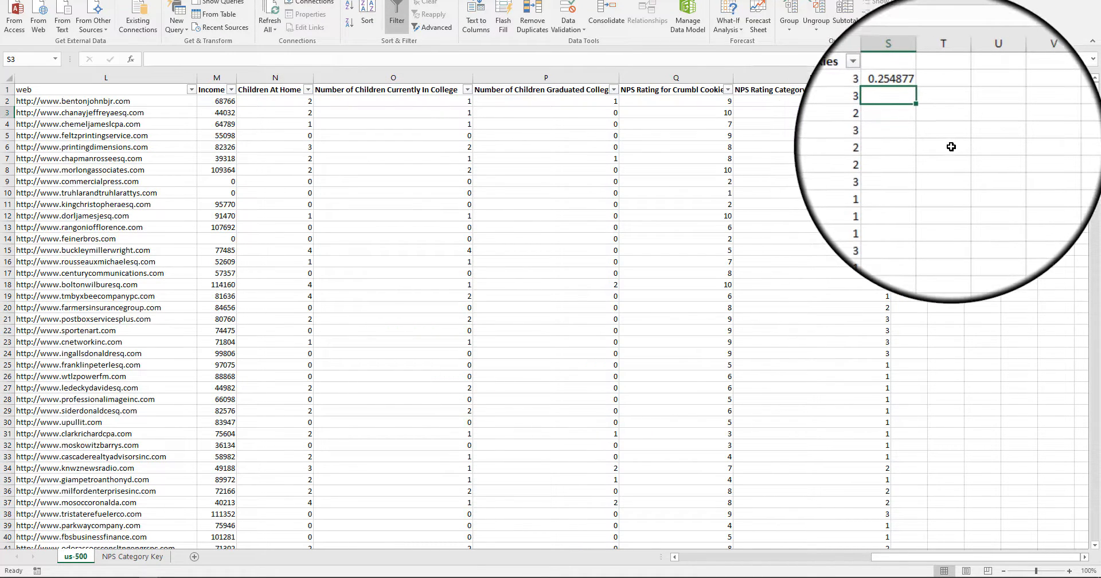
text(=corr)
key(Tab)
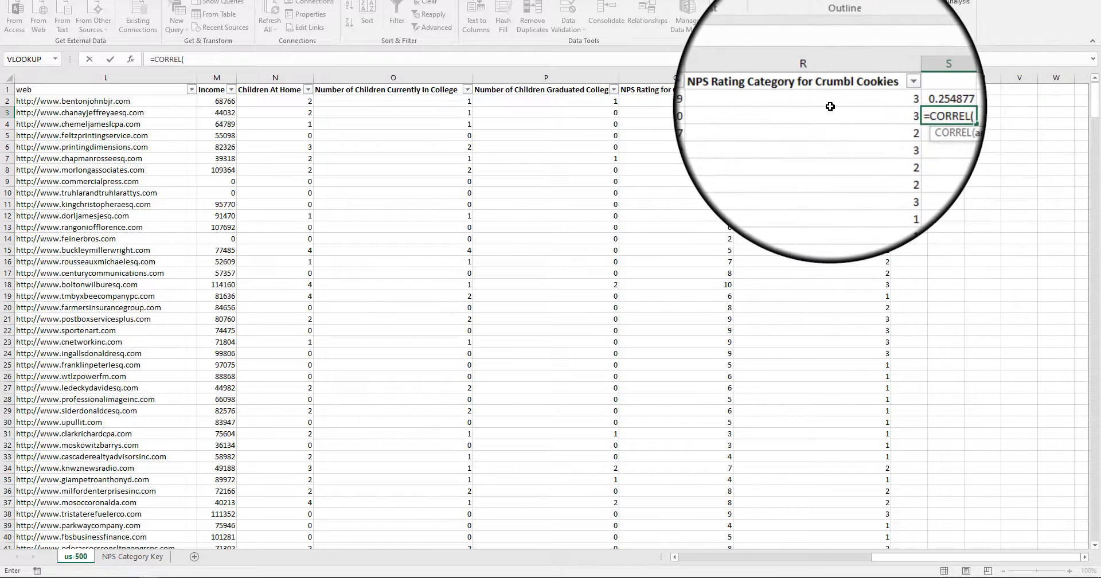
click(728, 101)
key(ctrl+shift+Down)
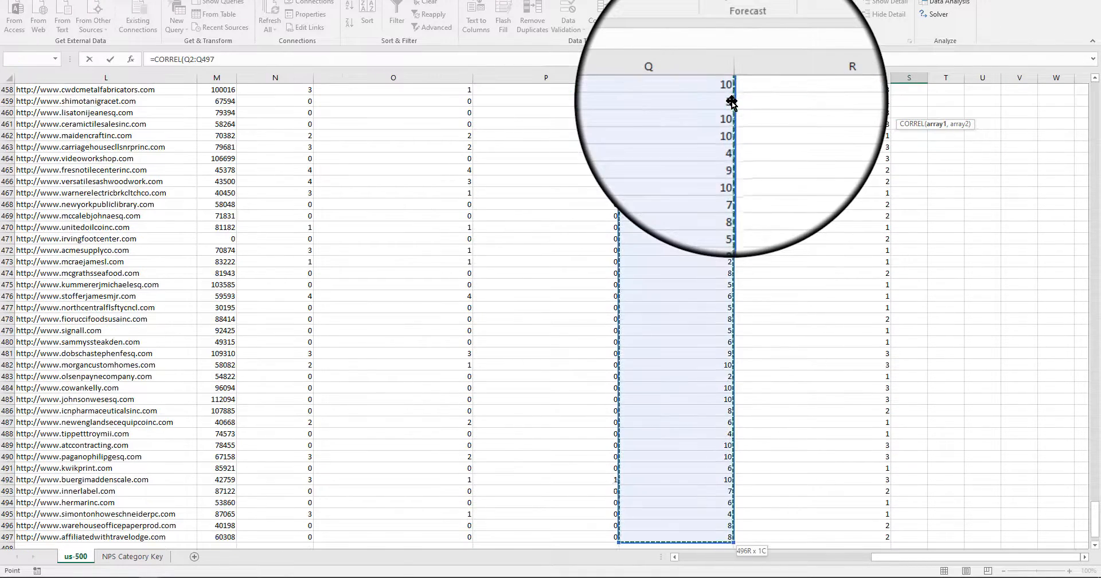
text(,)
click(218, 538)
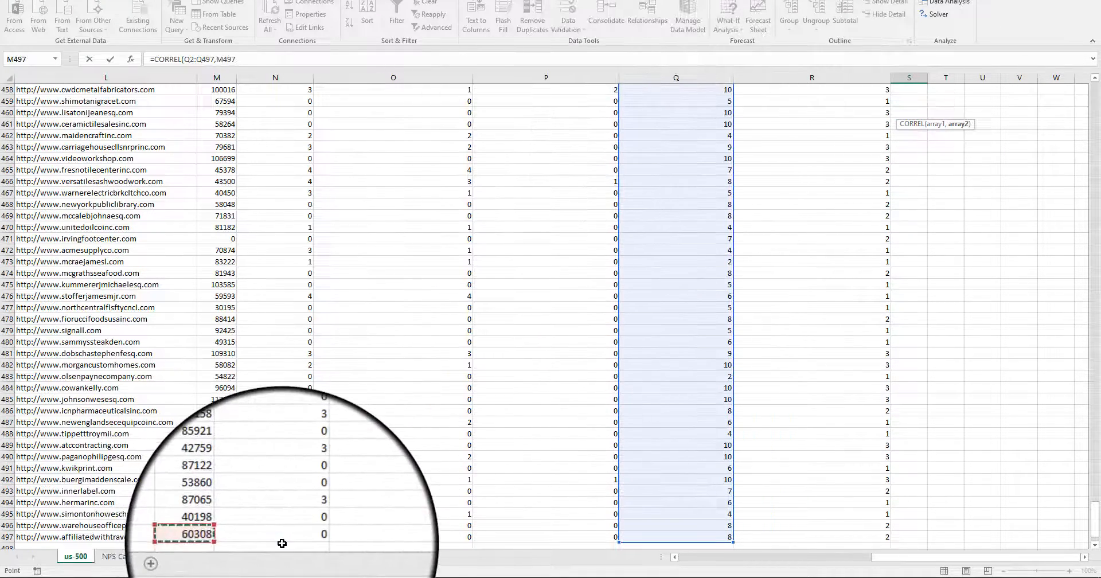
key(ctrl+shift+Up)
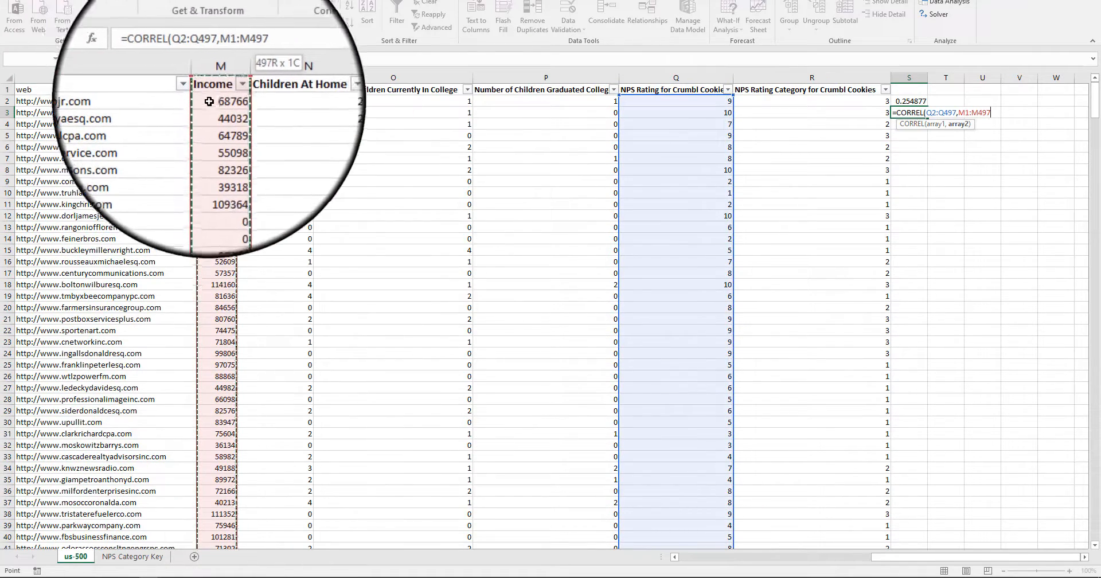
key(Return)
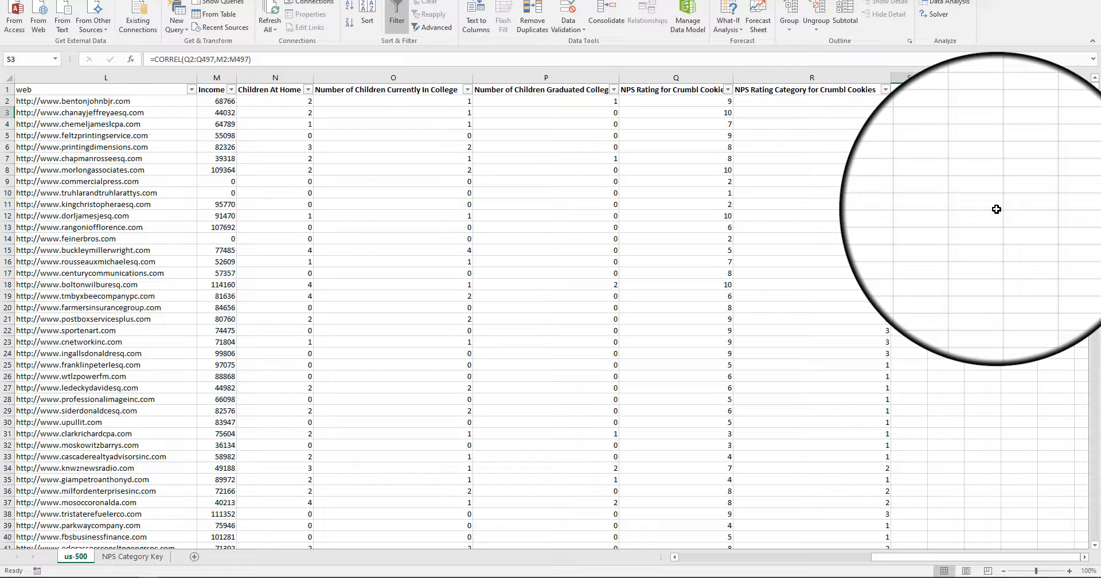
click(902, 105)
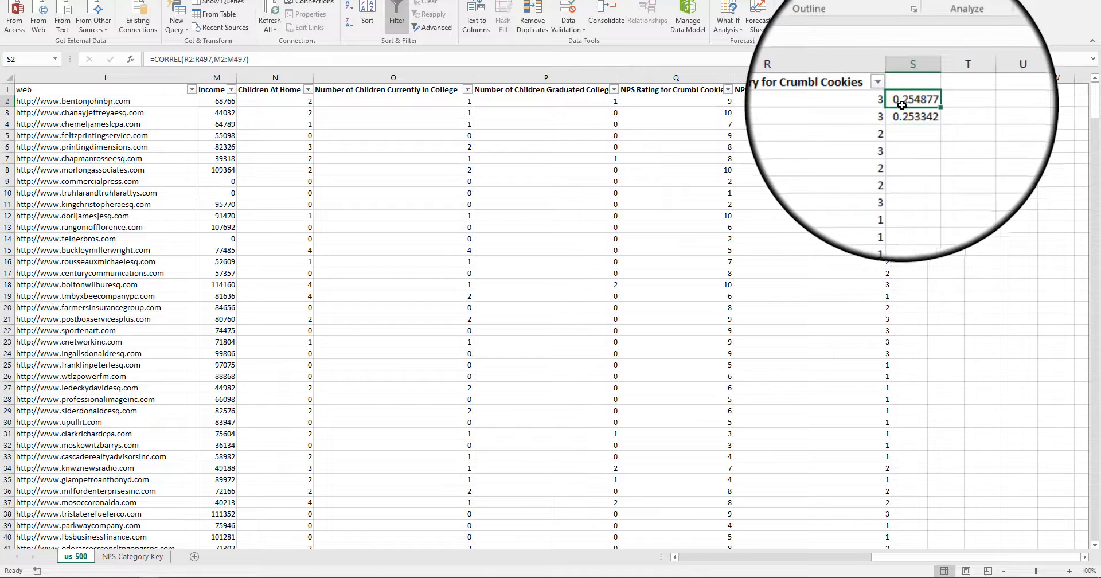
click(909, 147)
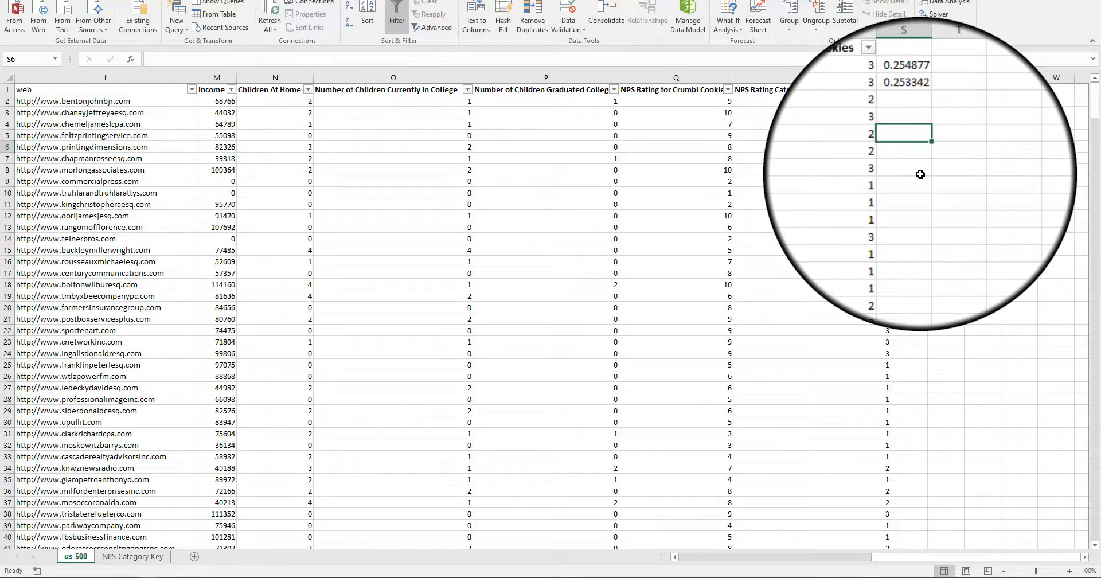
Unhide the hidden Keys sheet.
click(361, 273)
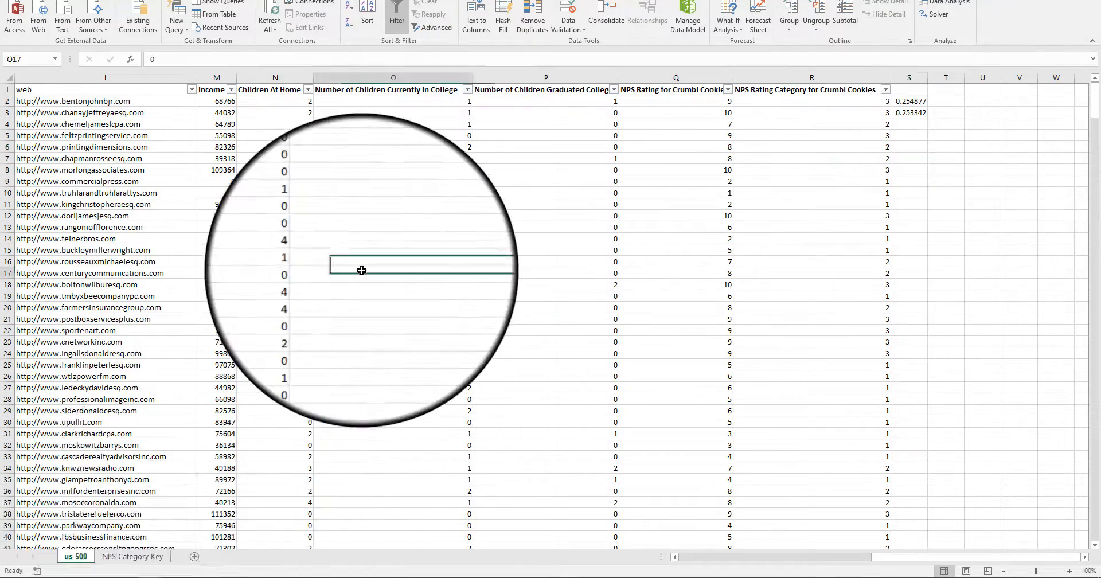
drag(430, 414, 1, 422)
click(348, 294)
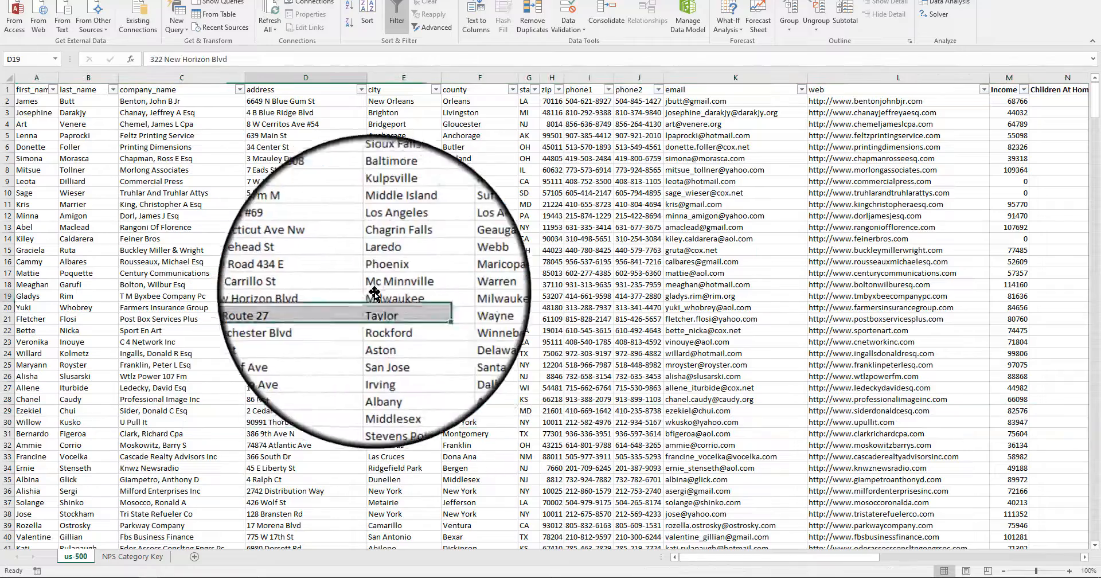
right_click(76, 556)
click(109, 536)
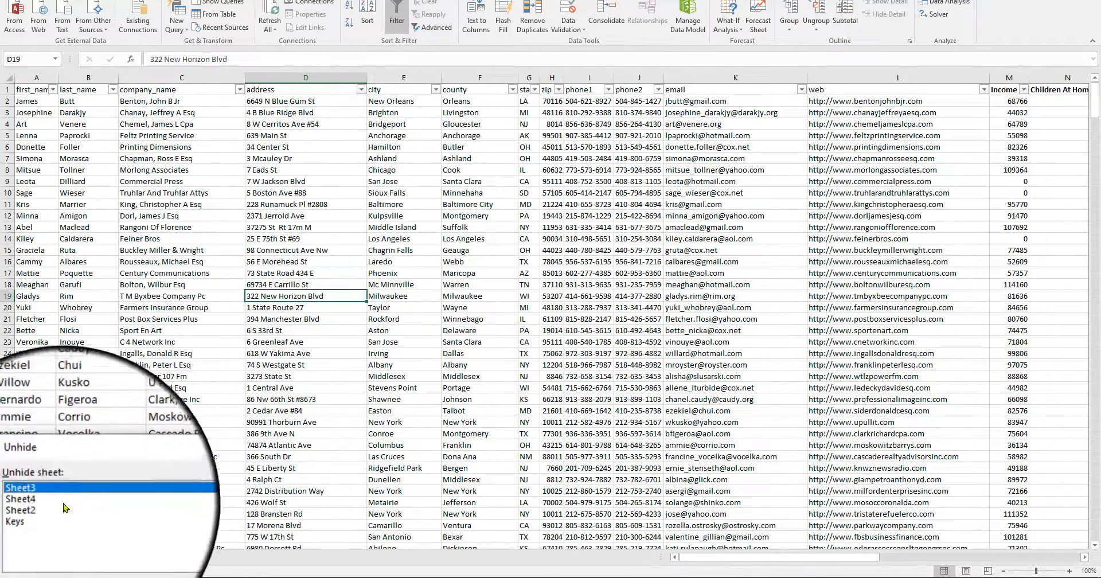
double_click(39, 517)
click(272, 285)
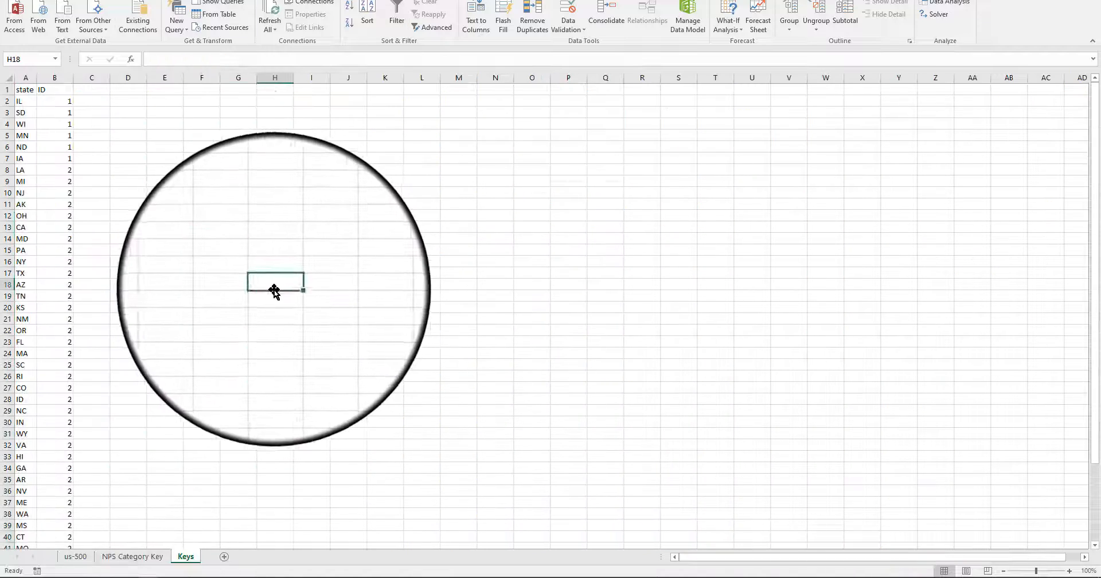
Widen the ID column in the Keys sheet and review which states are assigned ID 1 and ID 2.
double_click(73, 78)
drag(50, 80, 90, 81)
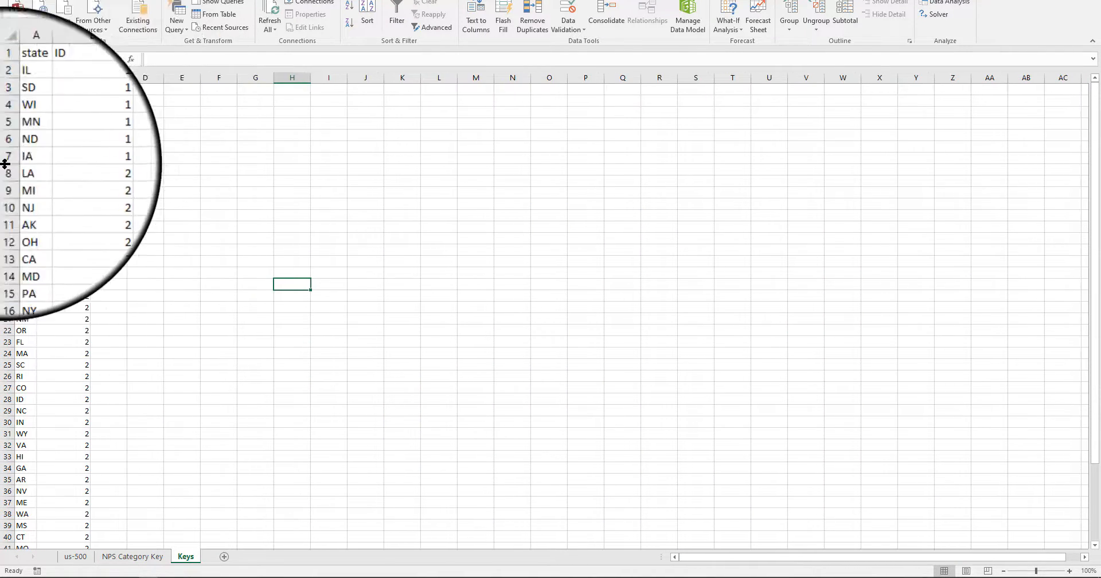
click(25, 158)
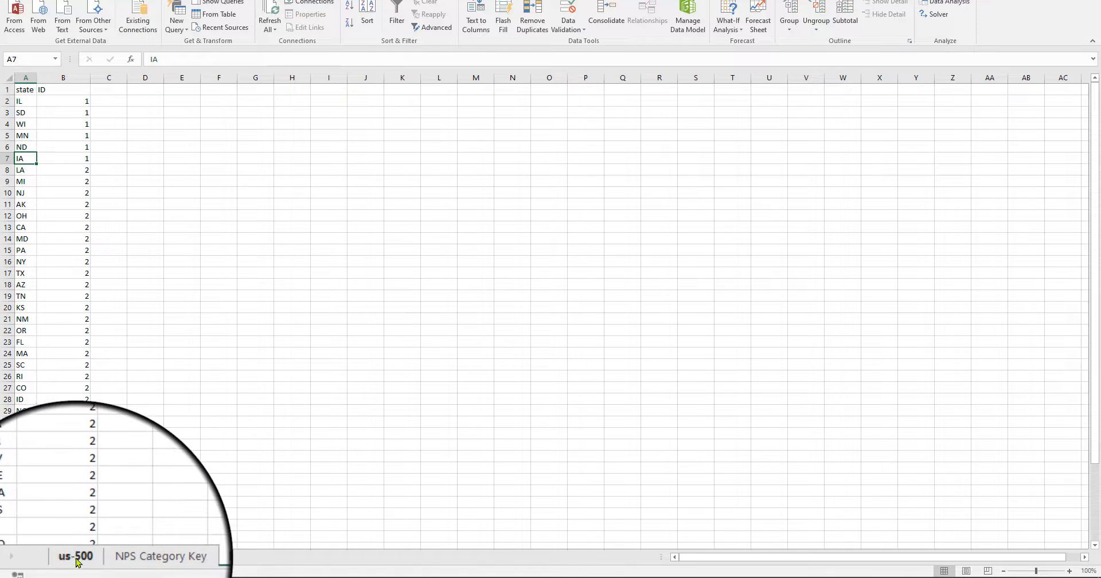
drag(76, 101, 77, 160)
drag(23, 103, 29, 171)
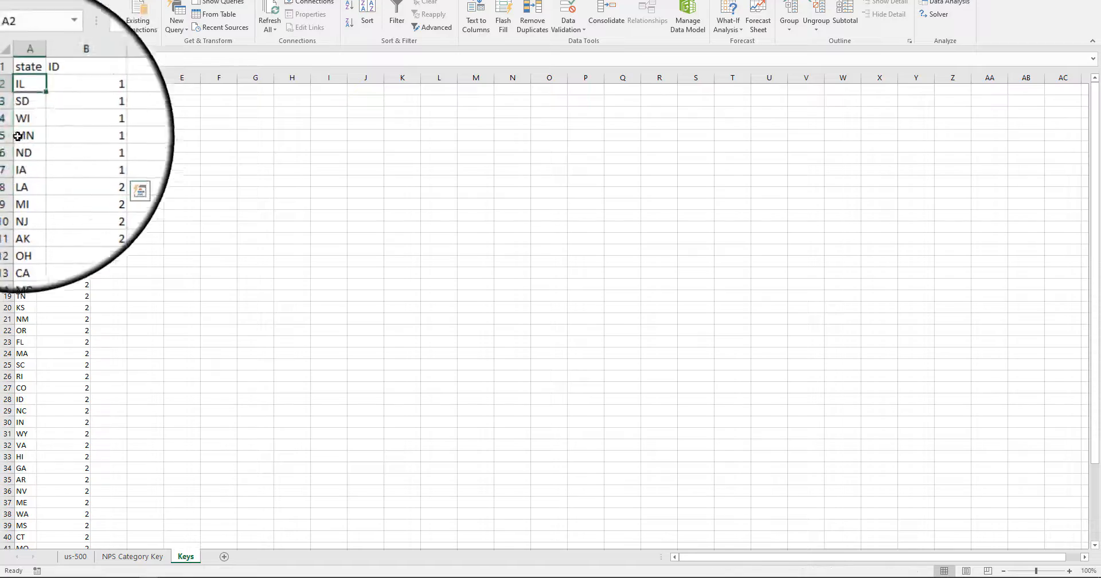
click(82, 182)
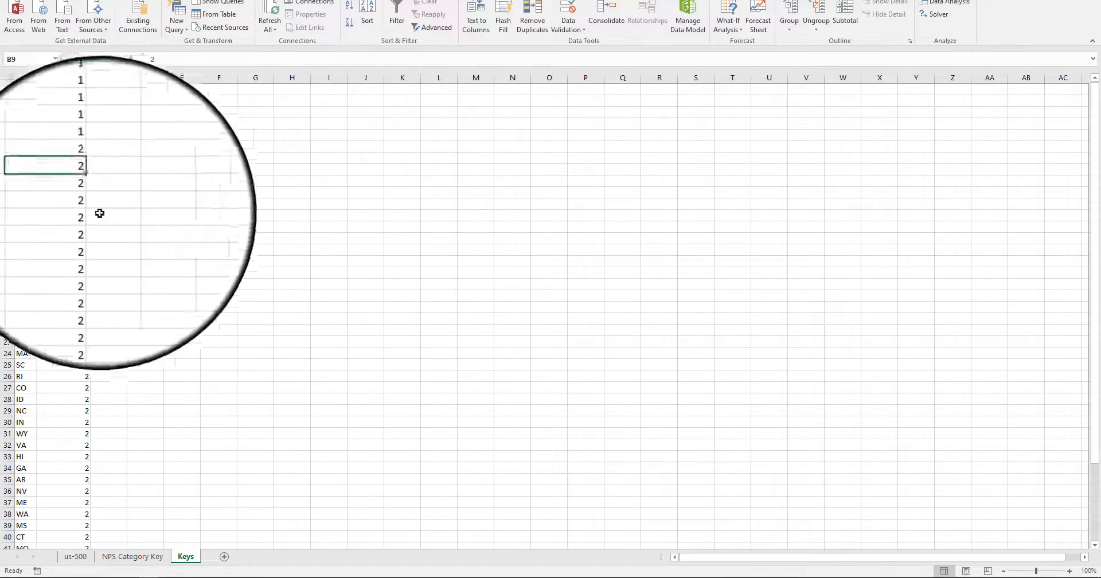
Insert a new column before zip in the us-500 sheet and head it State ID.
click(76, 556)
click(402, 227)
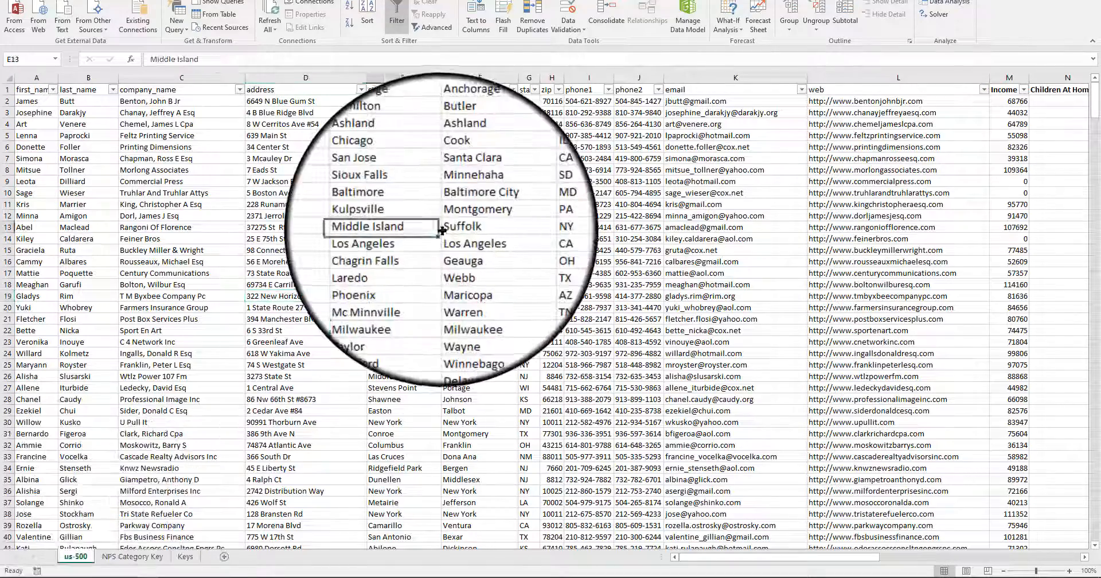
click(552, 77)
right_click(551, 77)
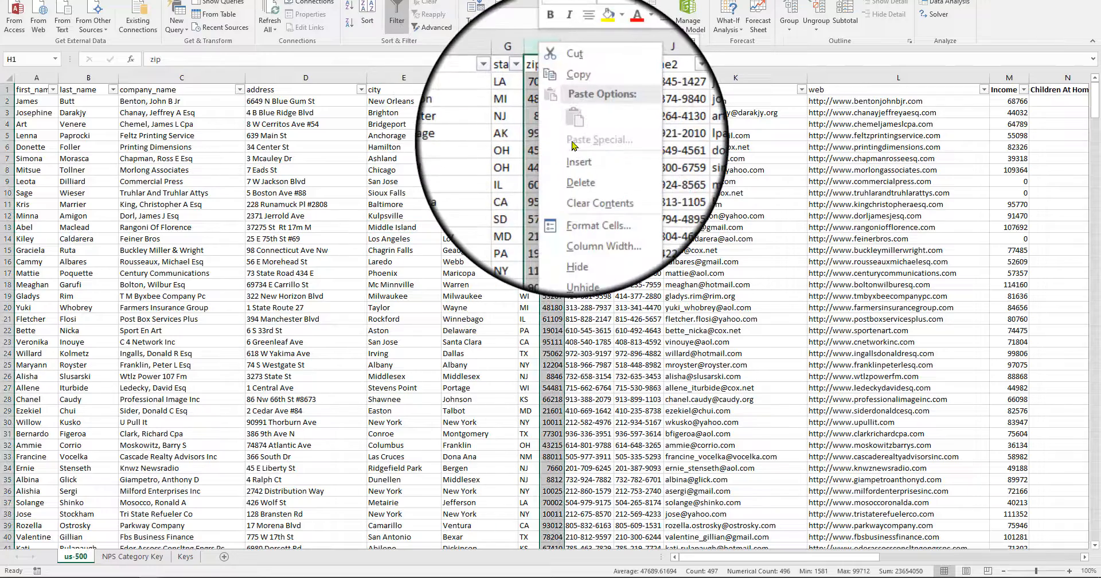
click(574, 157)
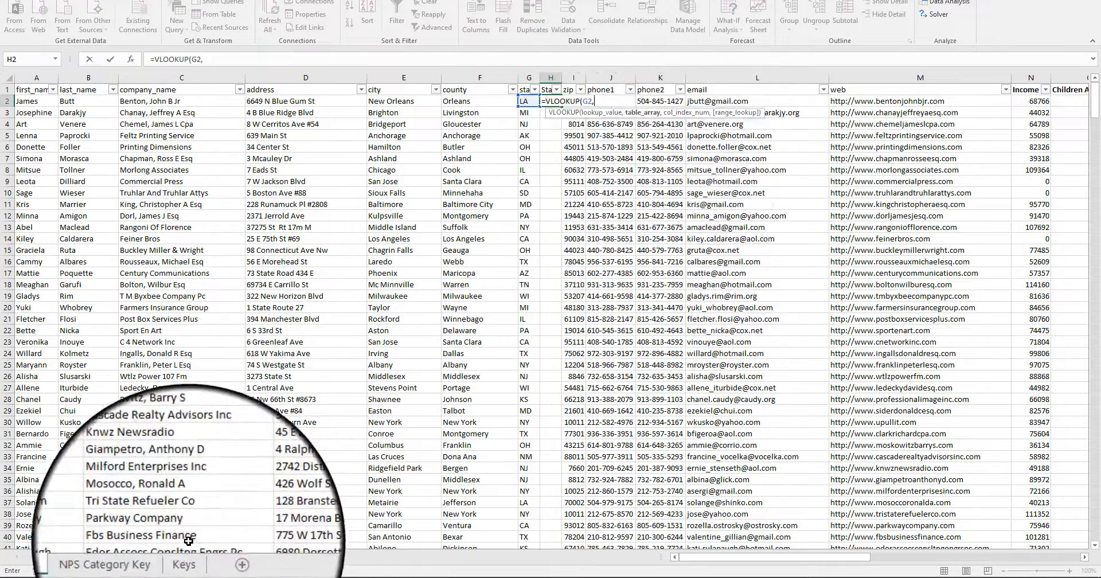
Enter =VLOOKUP(G2,Keys!A:B,2,0) in H2 and fill the formula down the whole State ID column.
click(185, 556)
drag(20, 77, 50, 76)
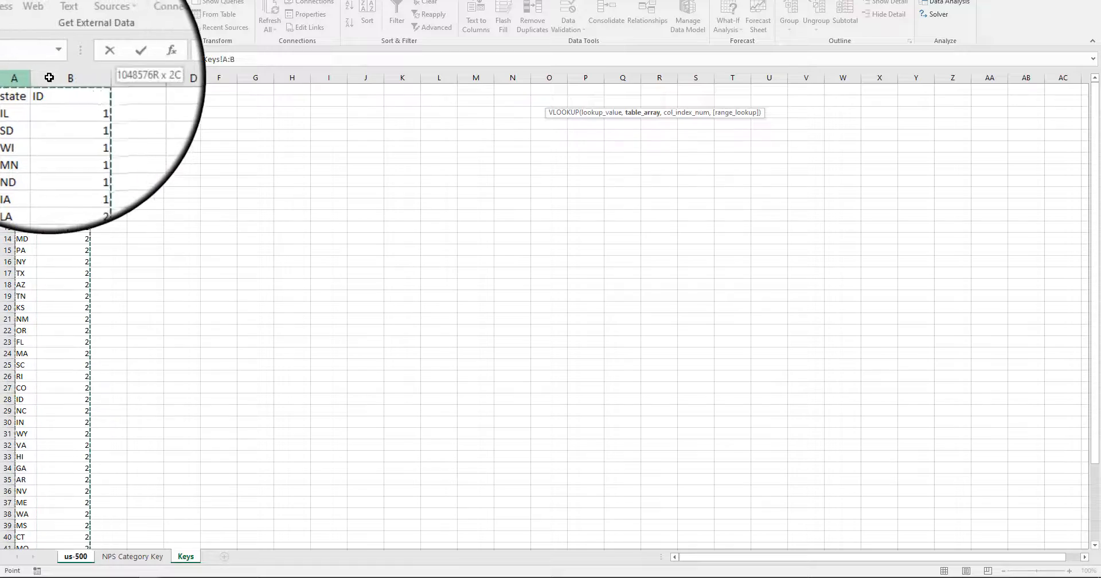
key(Return)
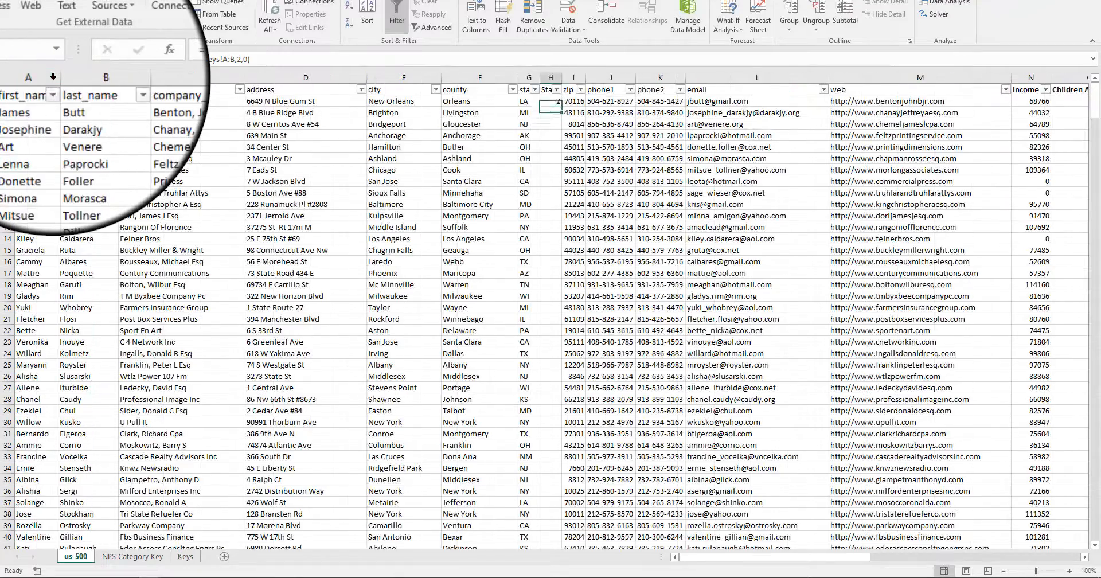
click(553, 102)
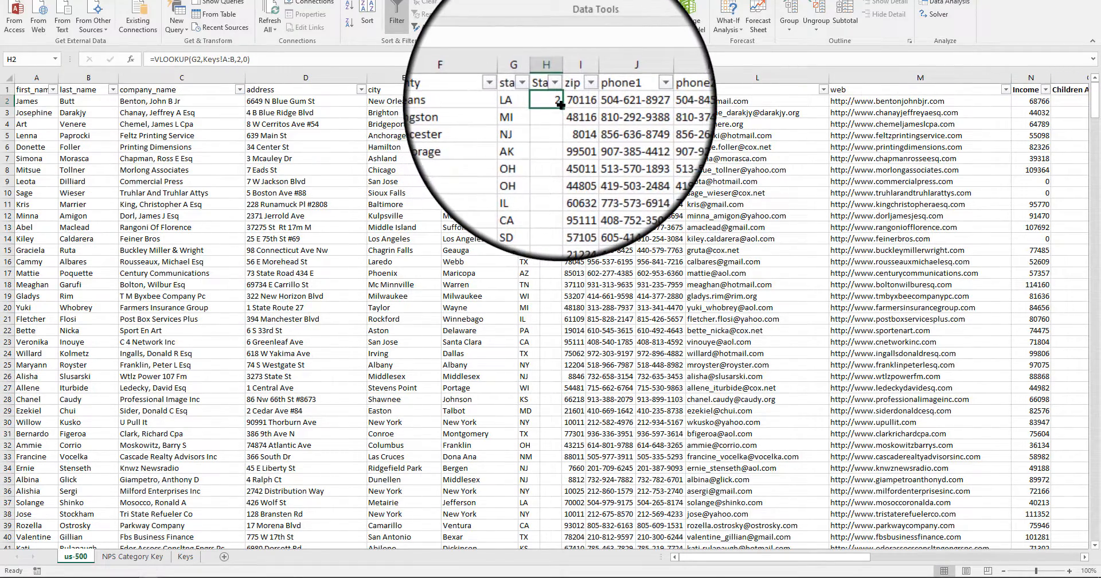
double_click(557, 106)
Replace the State ID formulas with their values by copying them and using Paste Special in place.
key(ctrl+c)
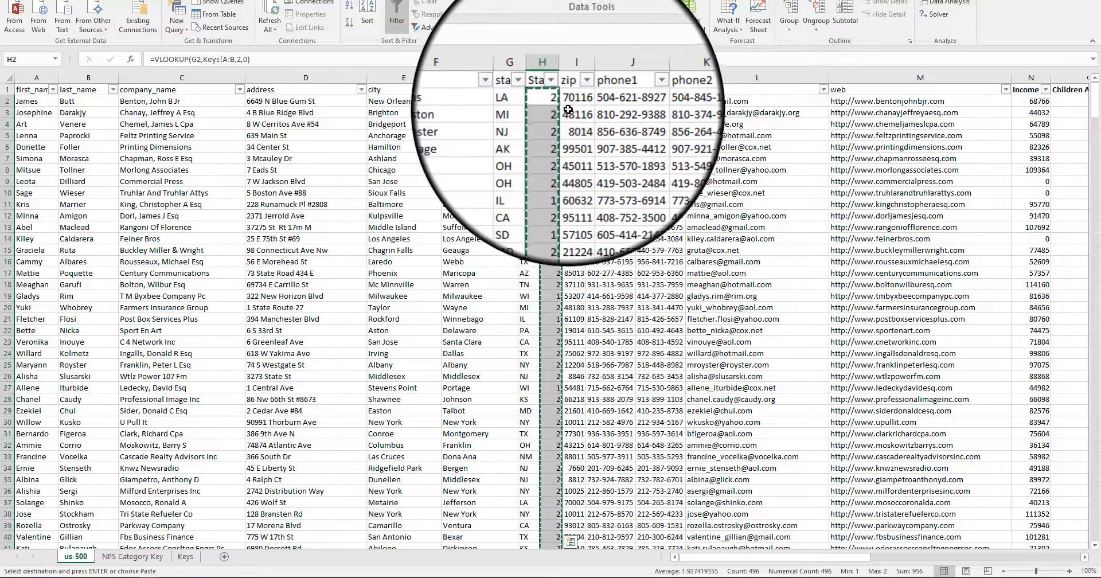
right_click(559, 115)
click(578, 168)
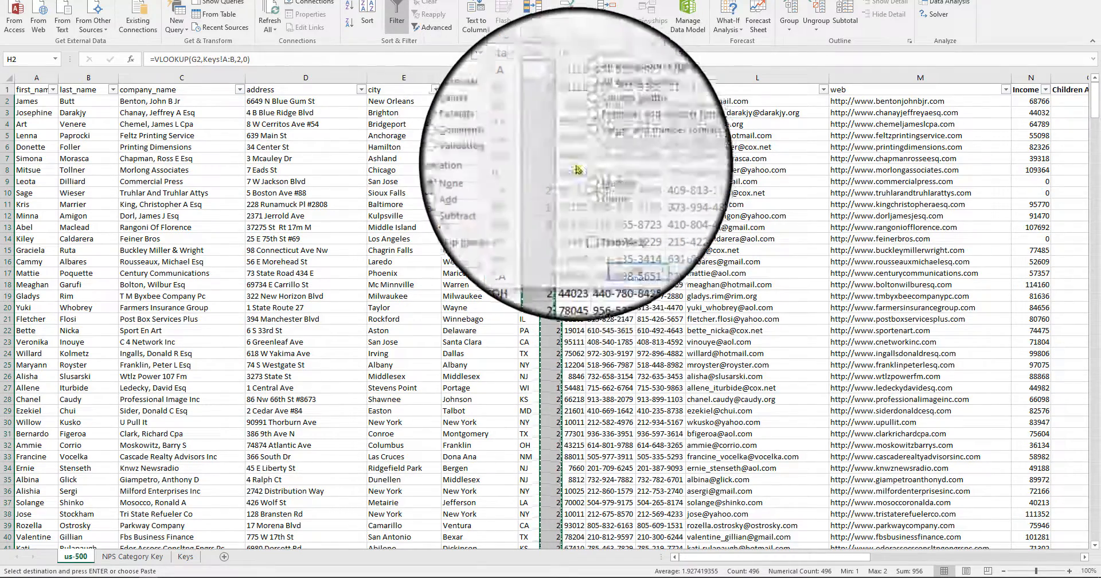
double_click(486, 120)
key(Escape)
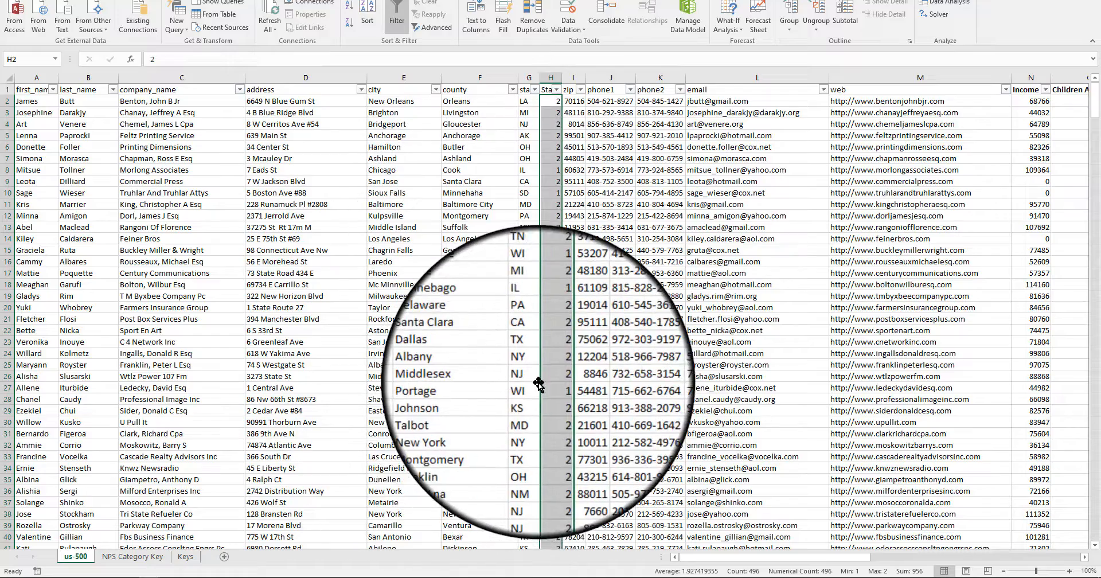
click(383, 319)
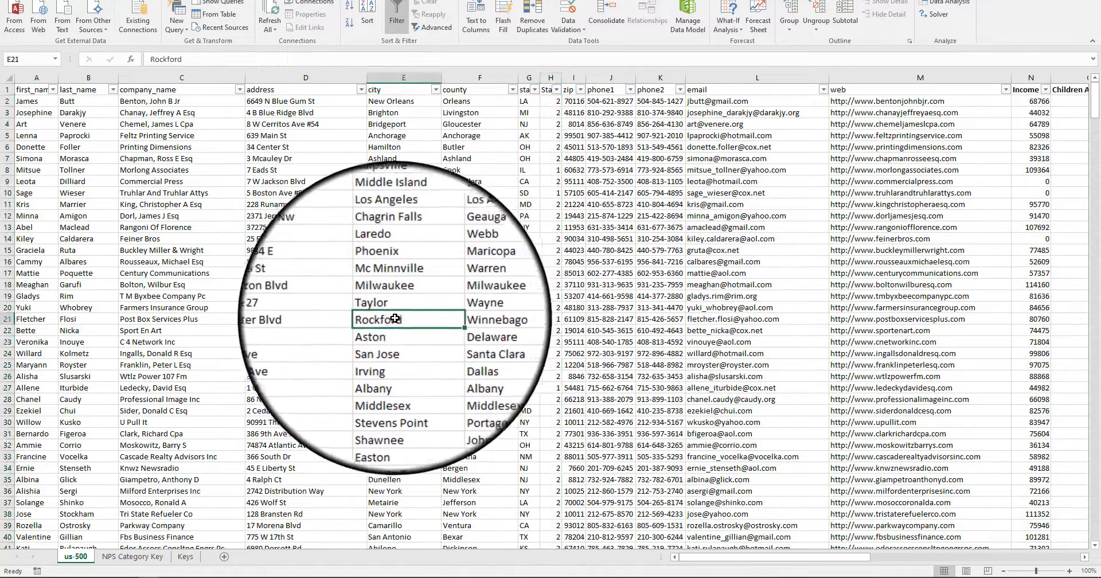
Filter the State ID column to 1 and examine which states belong to that group.
click(557, 90)
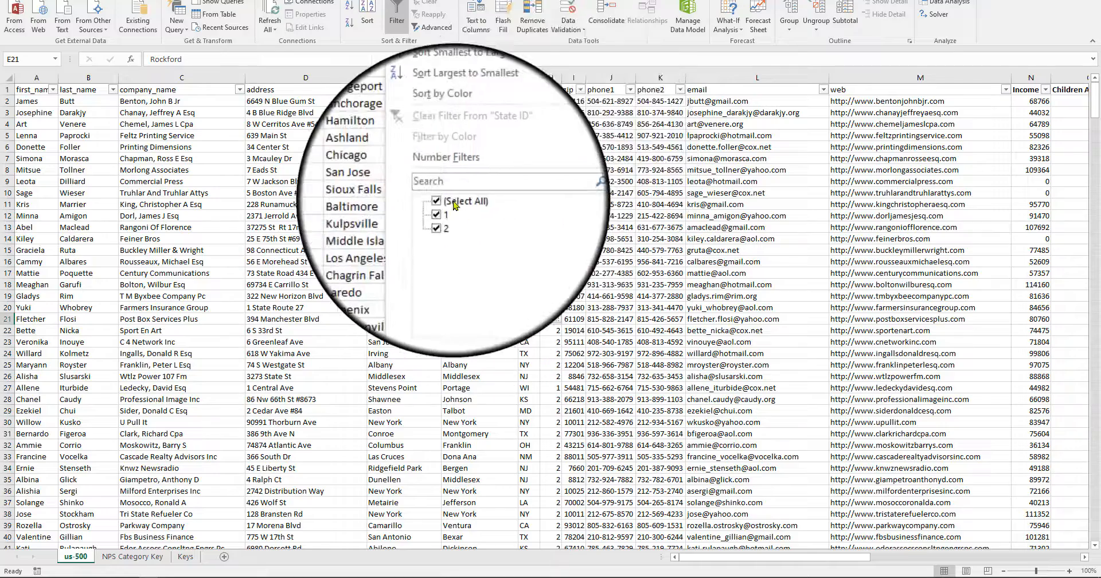
click(446, 201)
click(449, 211)
click(483, 304)
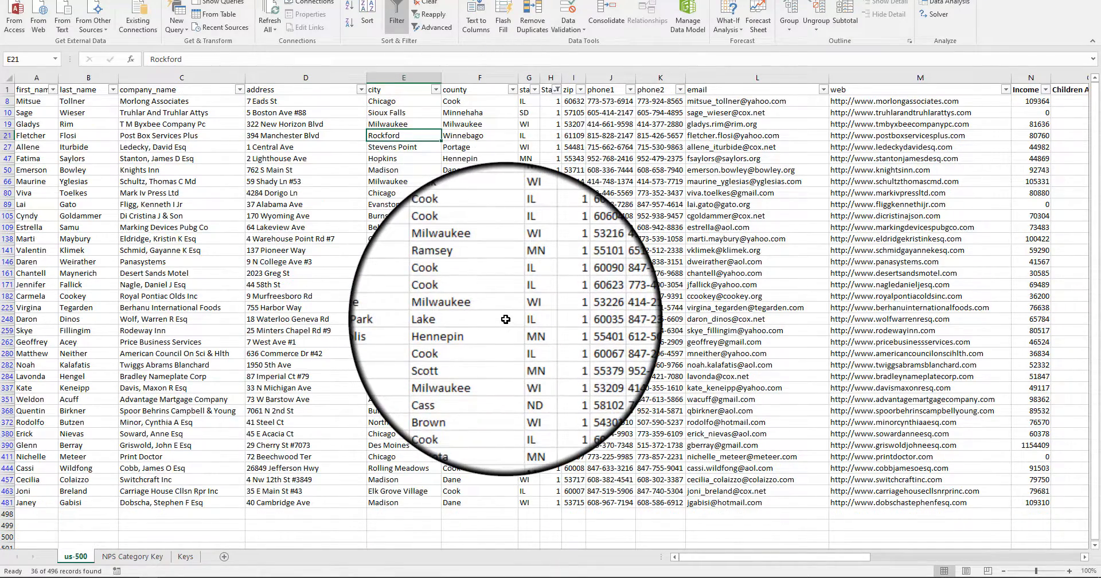
click(529, 491)
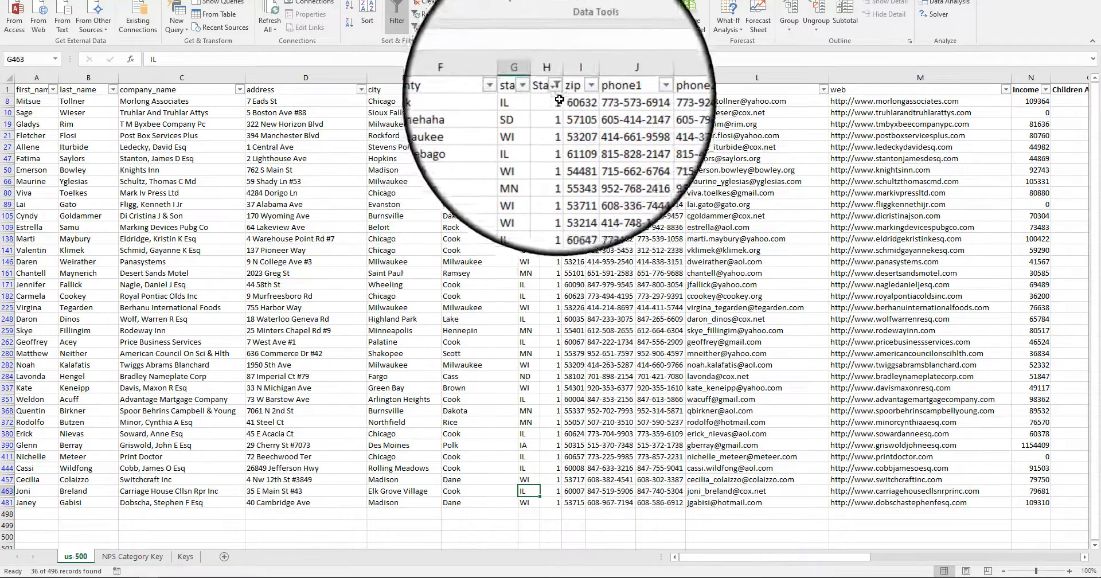
Clear the State ID filter by reapplying the header filters, and look through the state column's filter list without changing it.
key(ctrl+shift+l)
key(ctrl+shift+l)
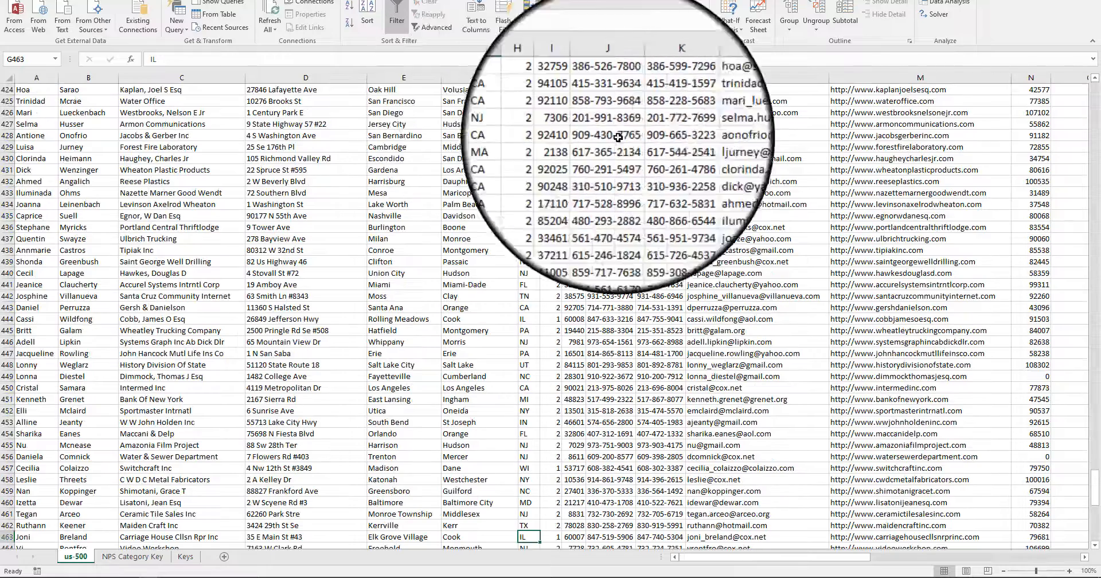
drag(1095, 487, 1094, 101)
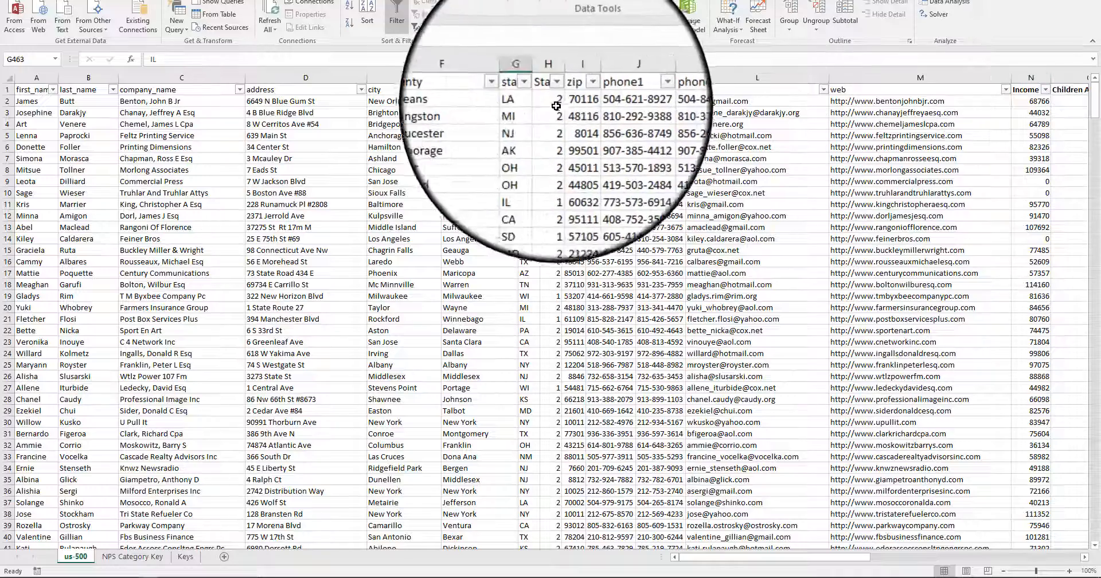
click(534, 94)
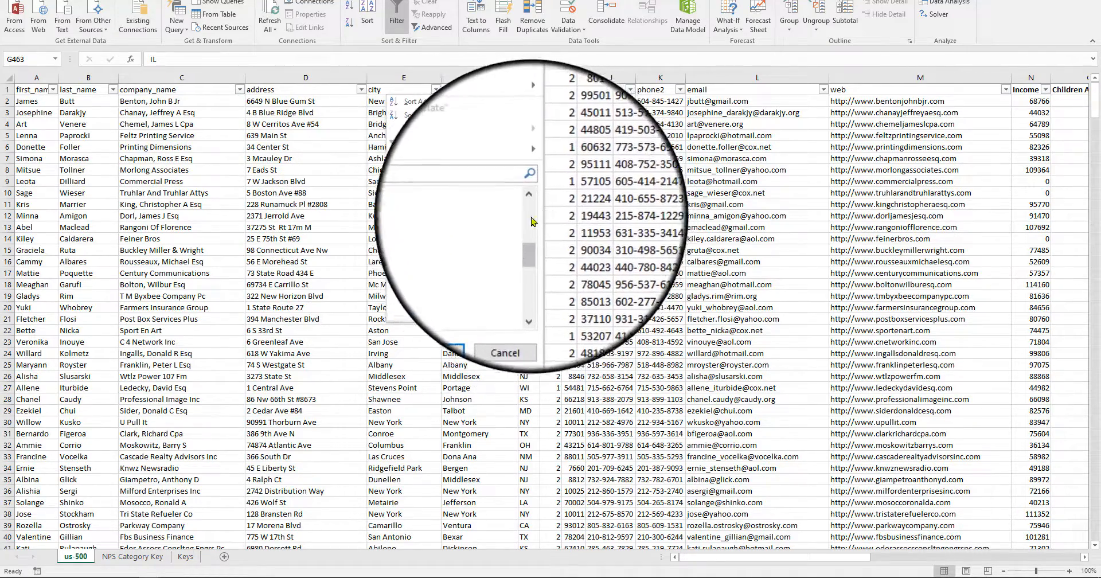
click(505, 309)
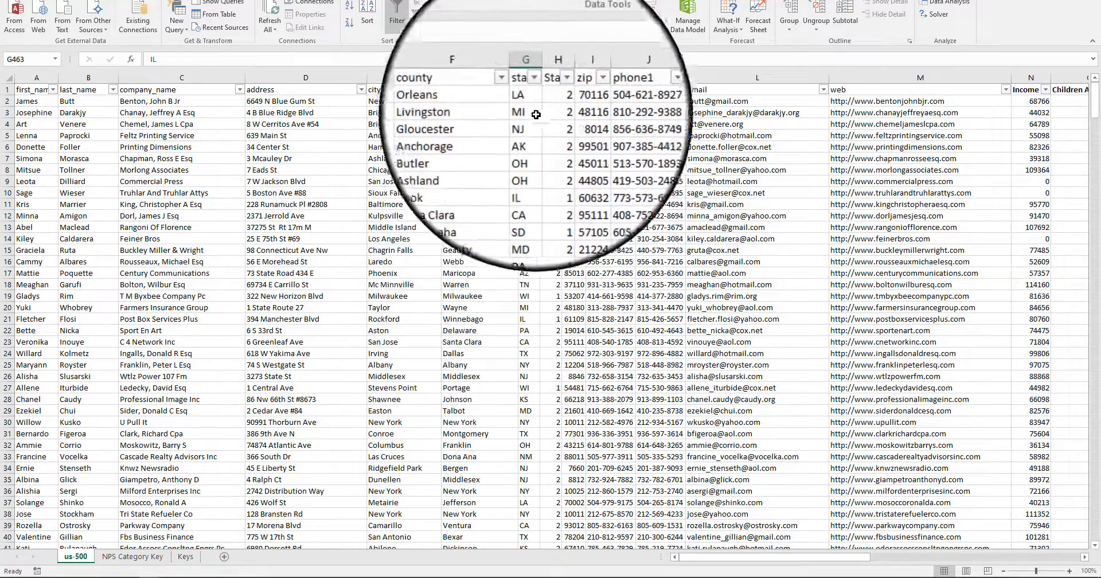